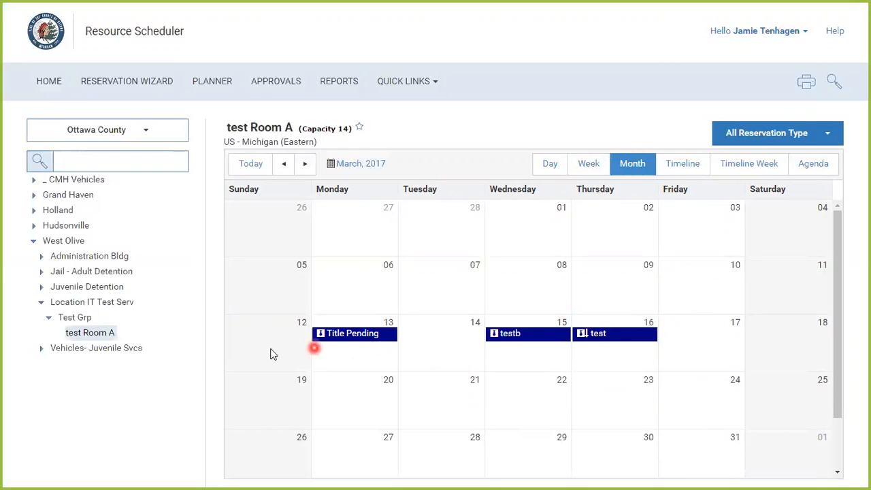
# View the weekly schedule of the Admin- General Rooms in West Olive's Administration Bldg, and collapse that building's room list
pyautogui.click(94, 338)
pyautogui.click(82, 321)
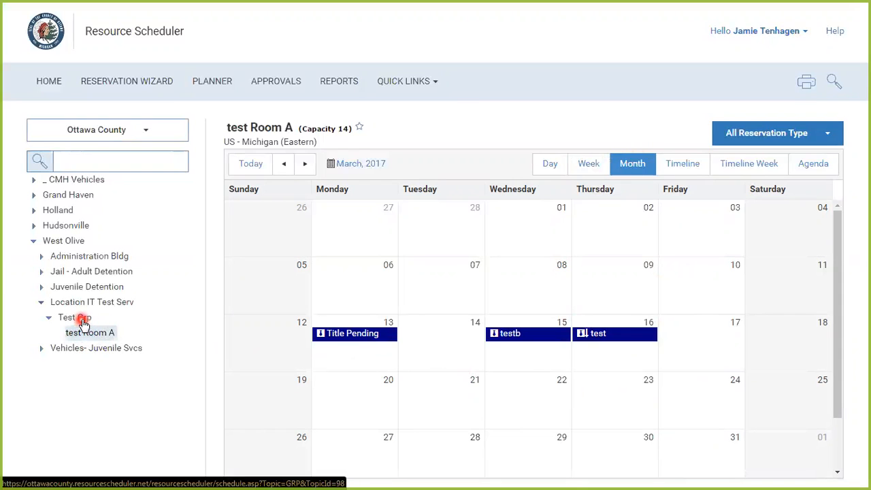
pyautogui.click(41, 256)
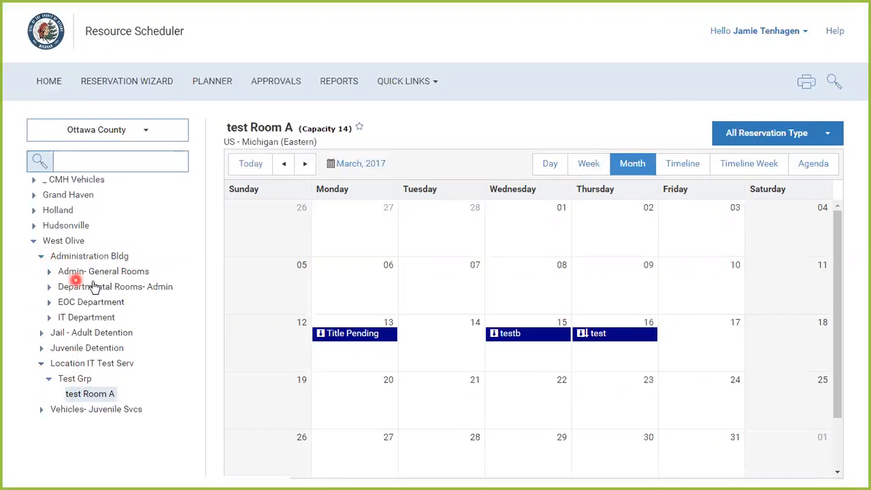
pyautogui.click(52, 272)
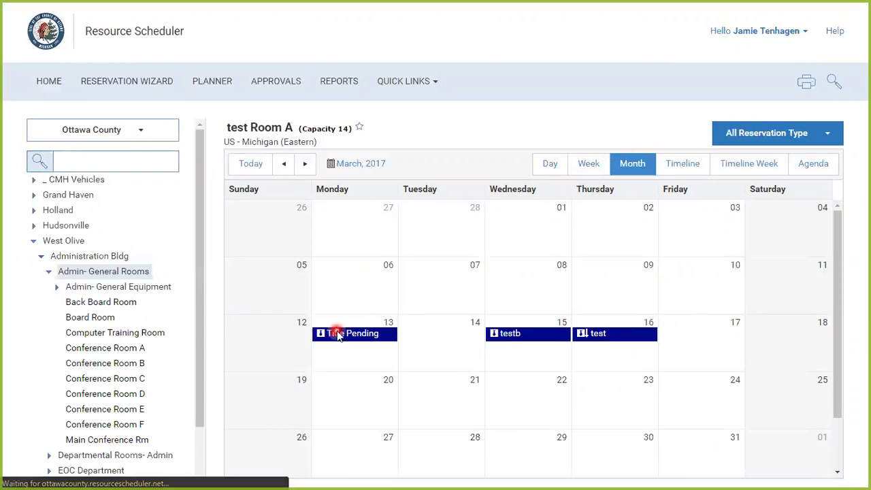
pyautogui.click(99, 277)
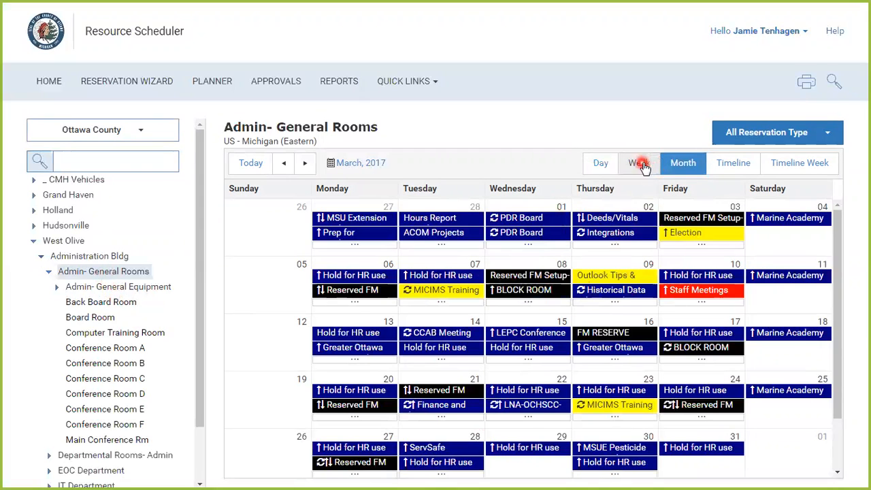
pyautogui.click(575, 438)
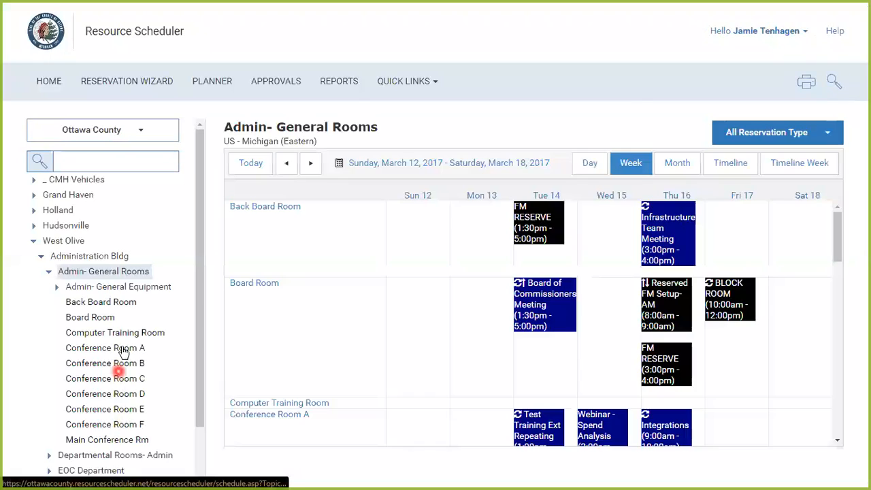
pyautogui.click(55, 273)
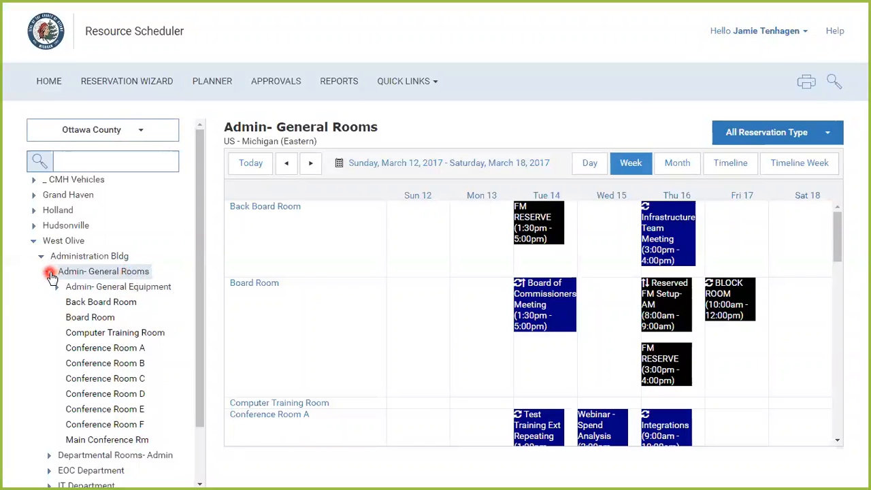
pyautogui.click(42, 260)
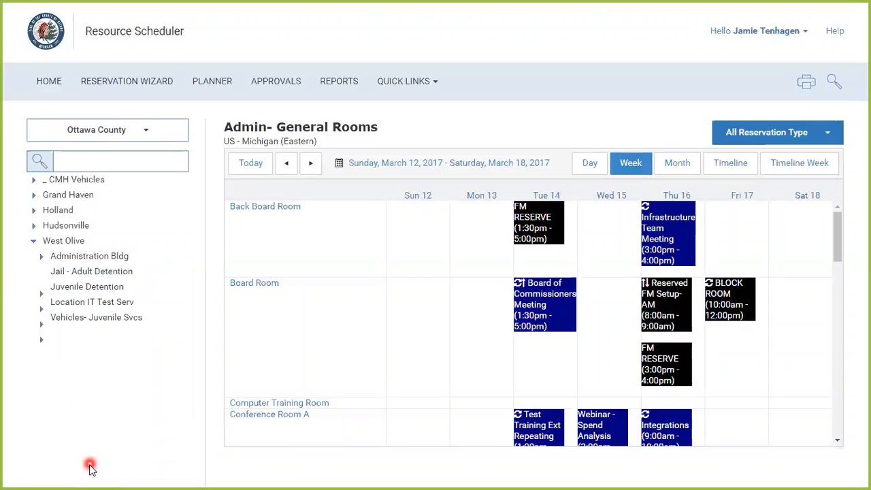
# Open the calendar of test Room A in Location IT Test Serv, Test Grp, and examine the daytime slots for March 13–17, 2017
pyautogui.click(41, 303)
pyautogui.click(50, 319)
pyautogui.click(81, 332)
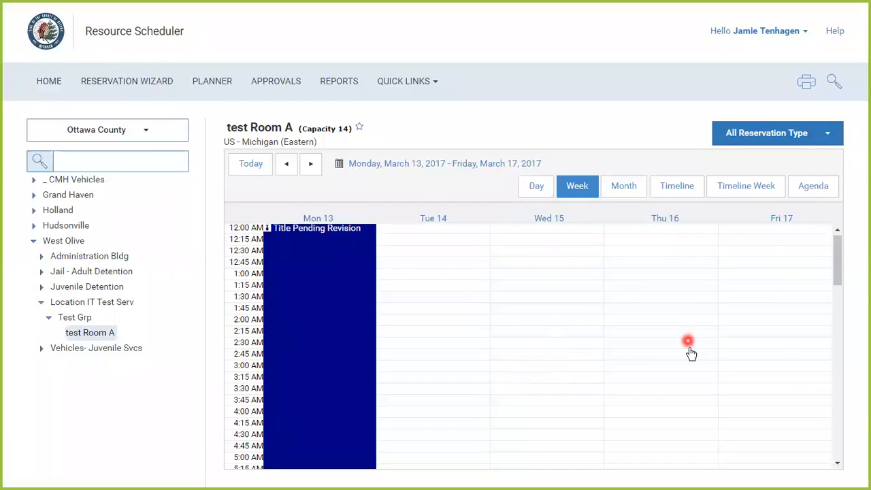
pyautogui.scroll(-2, 684, 394)
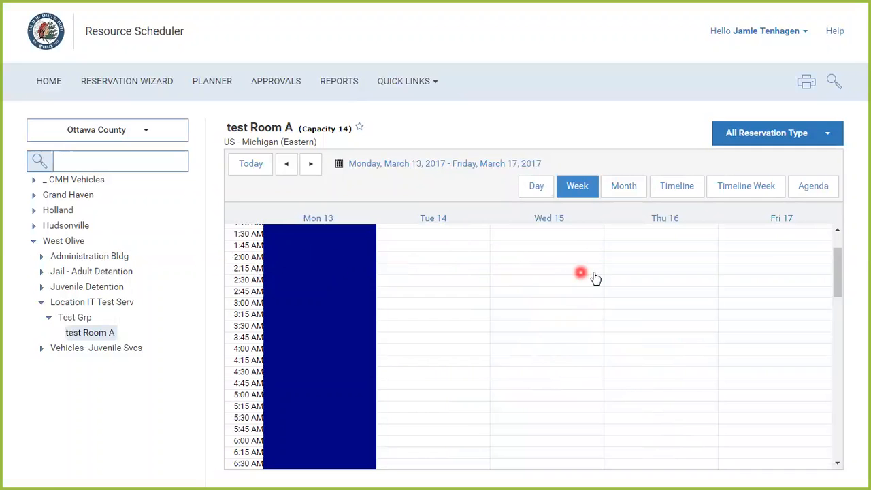
pyautogui.scroll(-4, 660, 415)
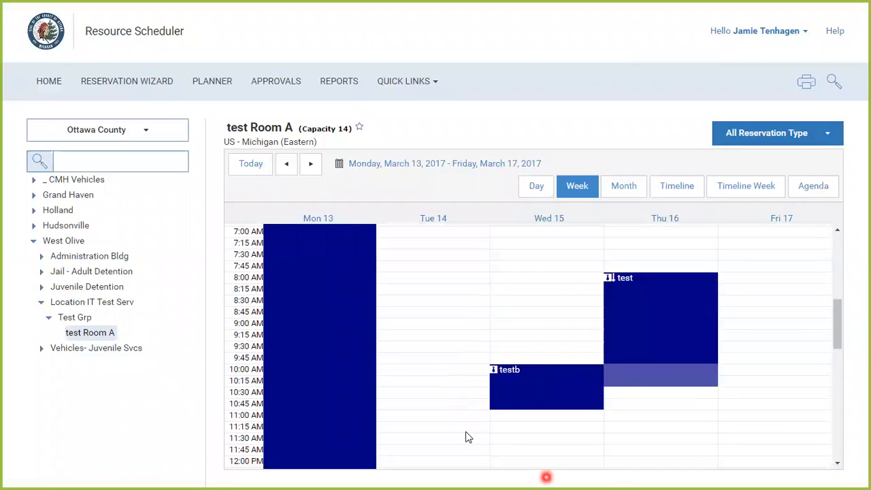
pyautogui.scroll(-2, 818, 435)
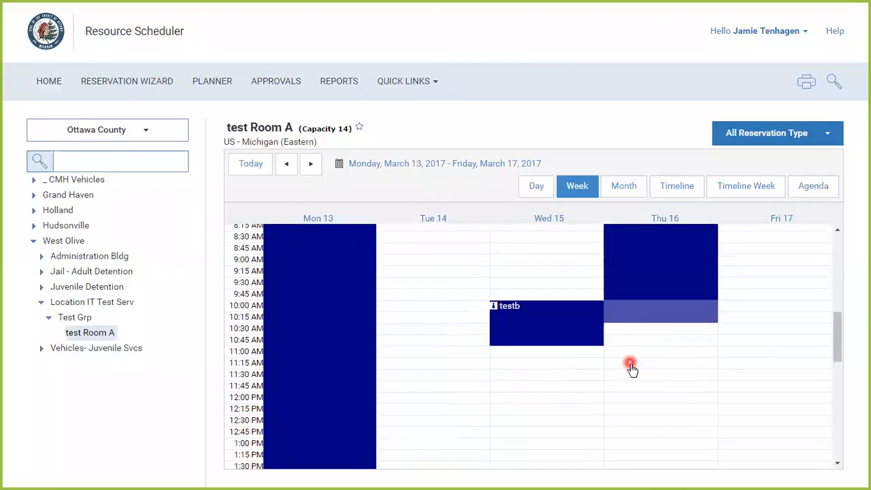
# Start a quick reservation for Friday, March 17, 9–10 AM, titled "test recurring" with 10 attendees
pyautogui.click(772, 265)
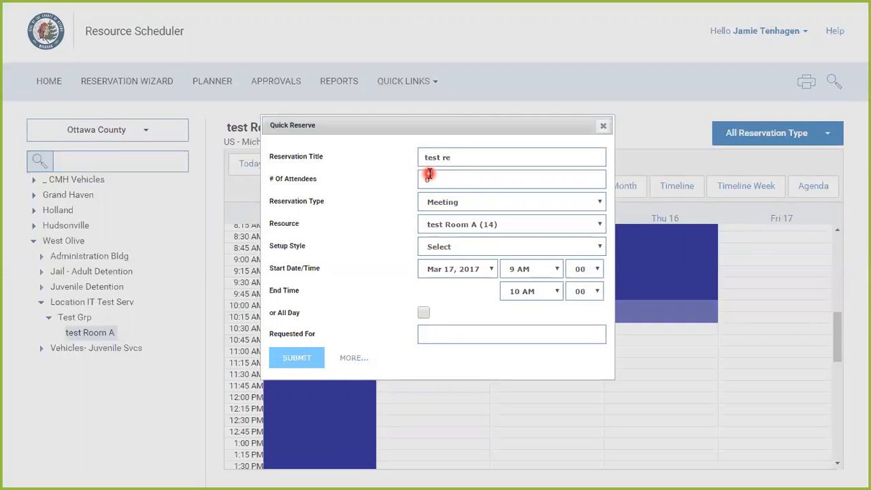
pyautogui.moveTo(430, 175); pyautogui.dragTo(389, 189)
pyautogui.click(458, 246)
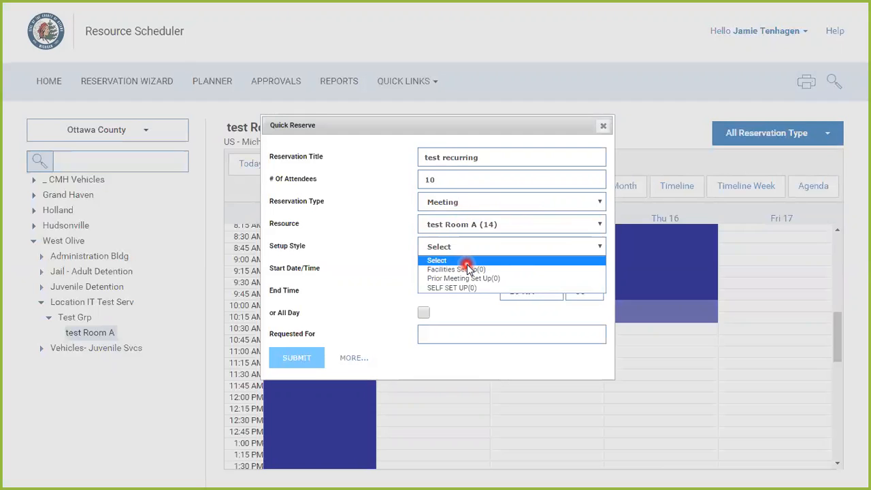
pyautogui.click(468, 264)
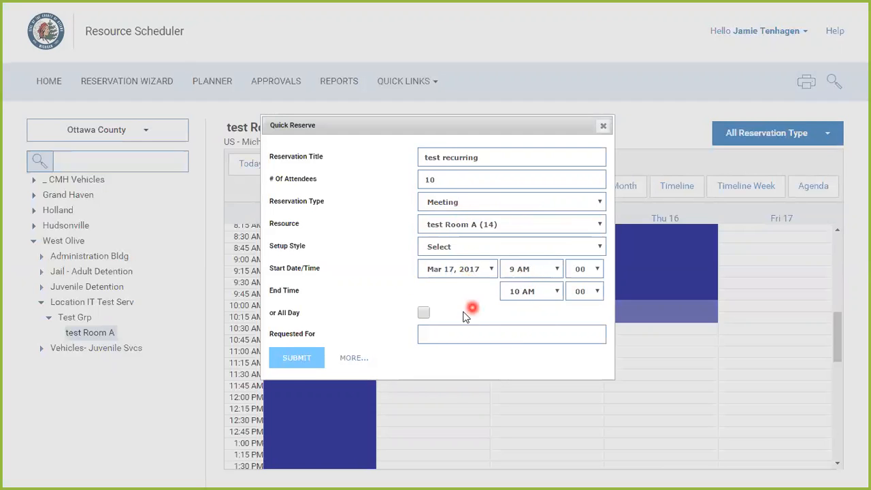
# Set the reservation's setup style to Facilities Set Up and open its full details
pyautogui.click(350, 361)
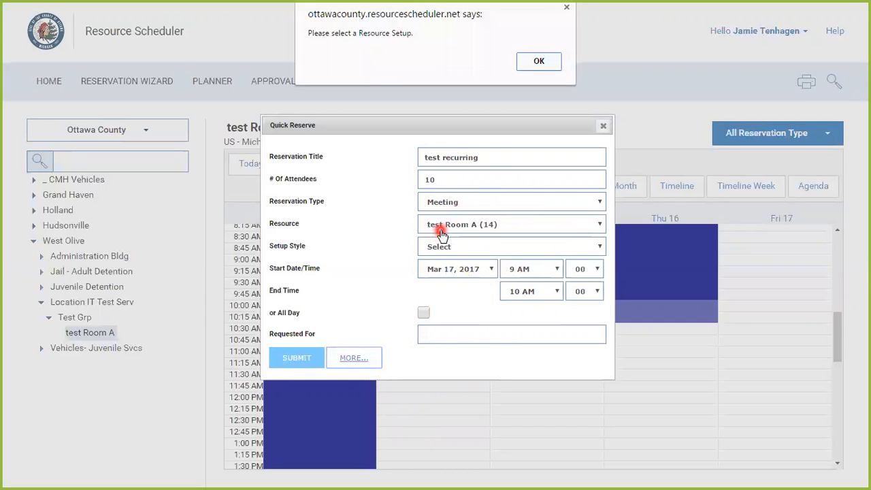
pyautogui.click(538, 61)
pyautogui.click(527, 246)
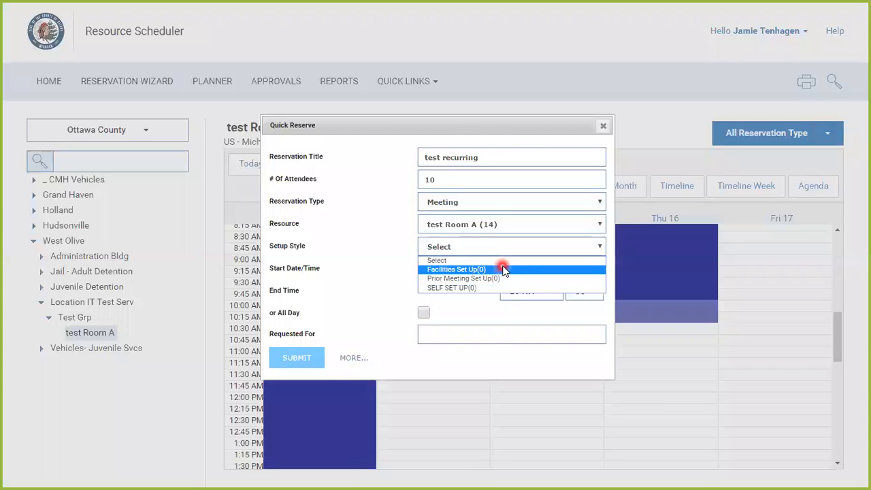
pyautogui.click(503, 270)
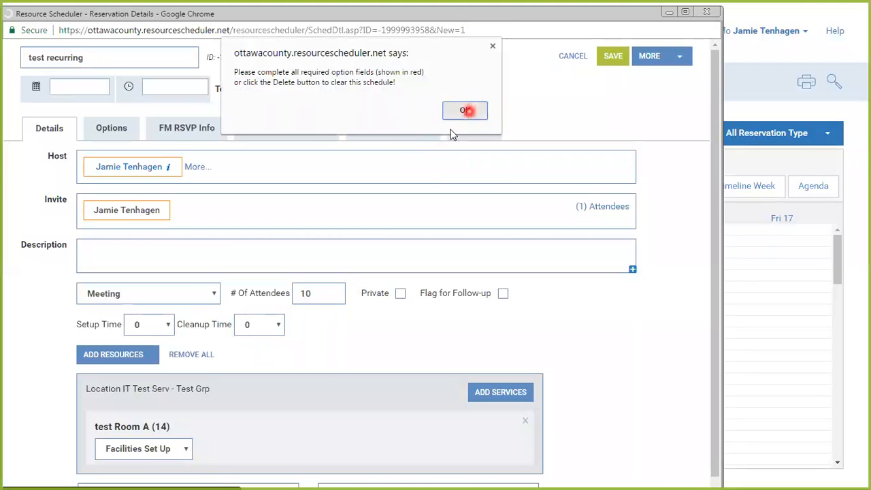
# Complete the required options: service needs NO Assistance Needed, Form ID "na", Submitted Reservation Form Yes, and alternate kiosk title "na"
pyautogui.click(463, 111)
pyautogui.click(115, 128)
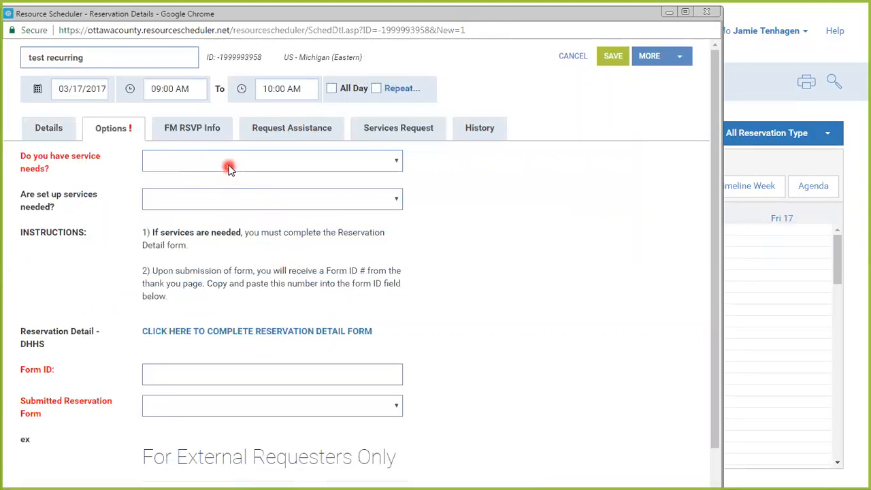
pyautogui.click(229, 163)
pyautogui.click(223, 201)
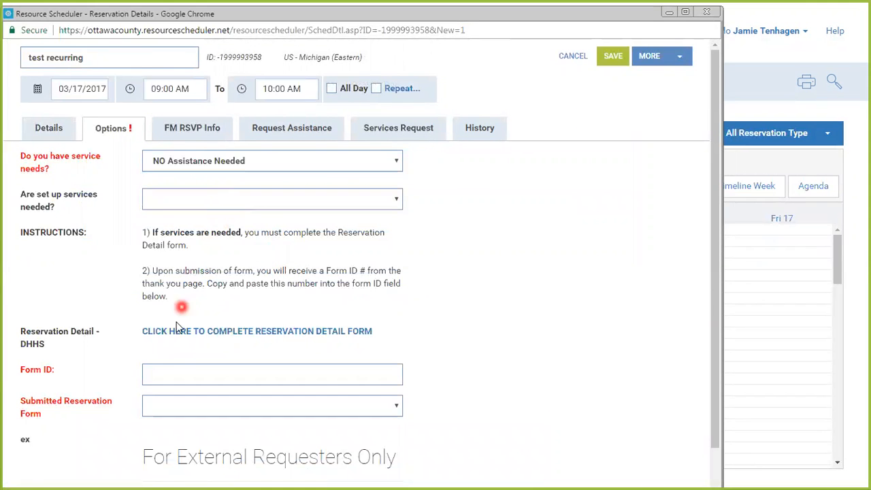
pyautogui.click(179, 371)
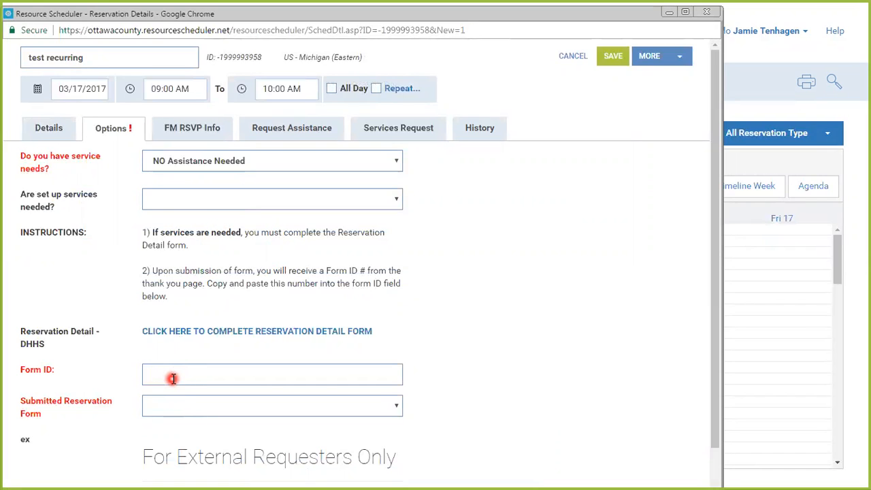
pyautogui.click(190, 406)
pyautogui.click(181, 433)
pyautogui.scroll(-1, 143, 464)
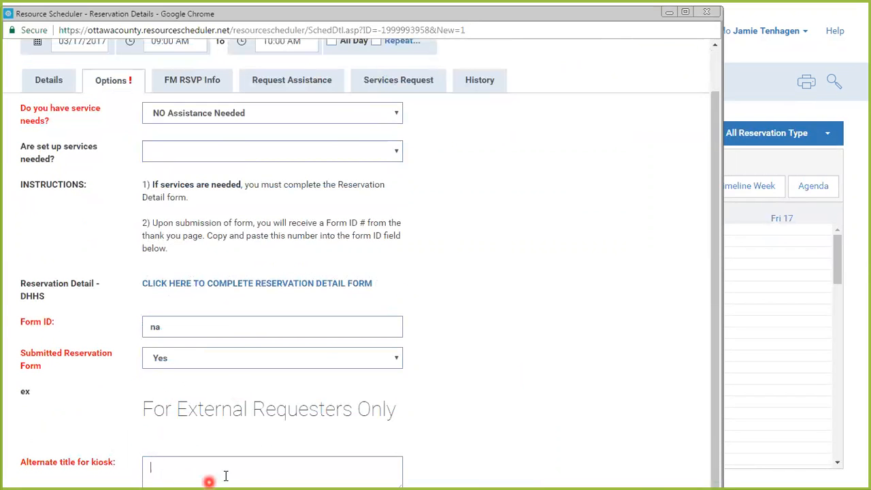
pyautogui.write('n')
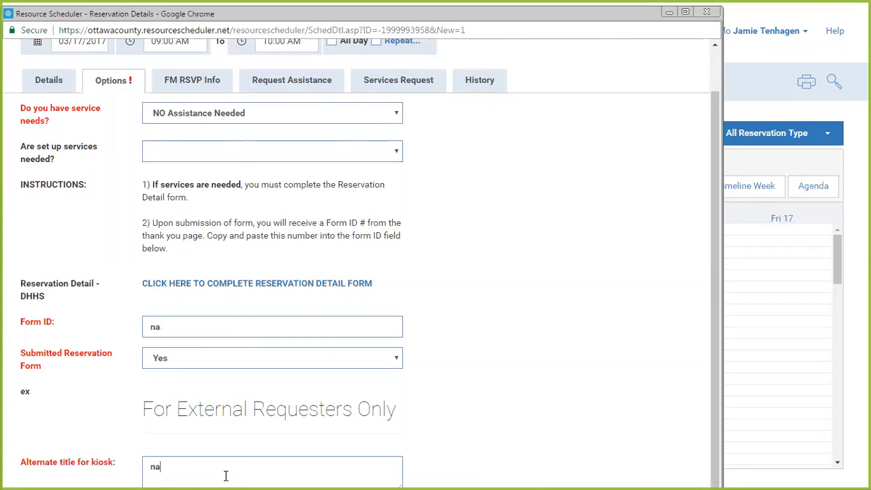
pyautogui.write('a')
pyautogui.scroll(1, 515, 410)
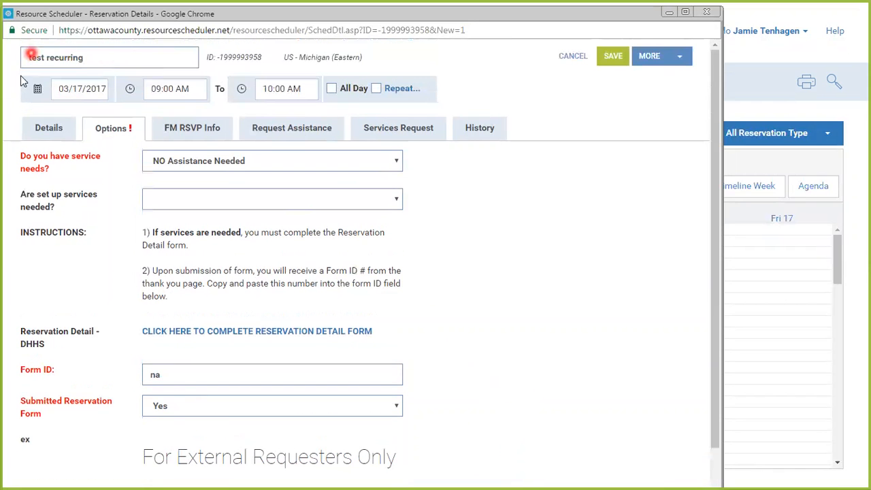
# Return to the main reservation details, maximize the window, turn on Repeat and save the changes to open the recurring settings
pyautogui.click(46, 128)
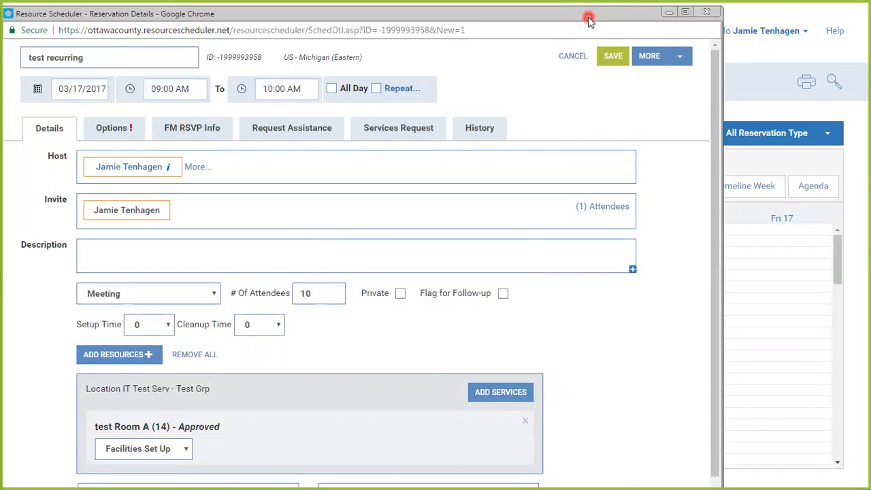
pyautogui.moveTo(588, 14); pyautogui.dragTo(662, 19)
pyautogui.click(758, 18)
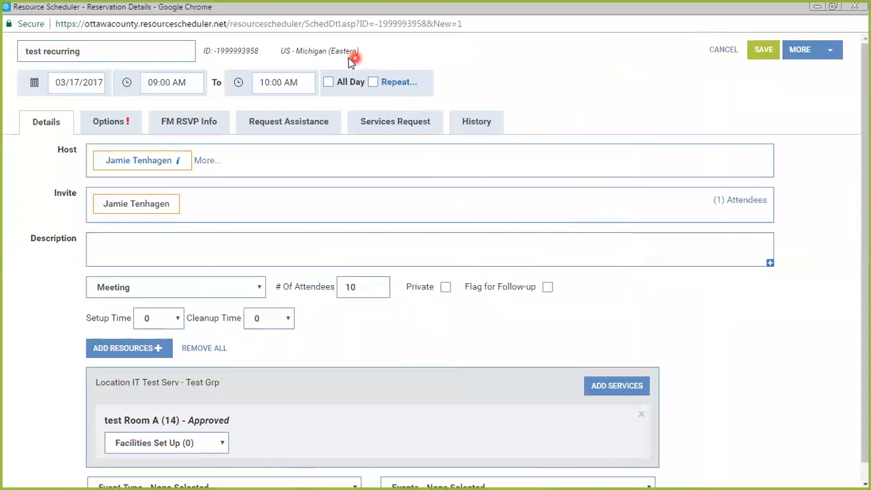
pyautogui.click(380, 80)
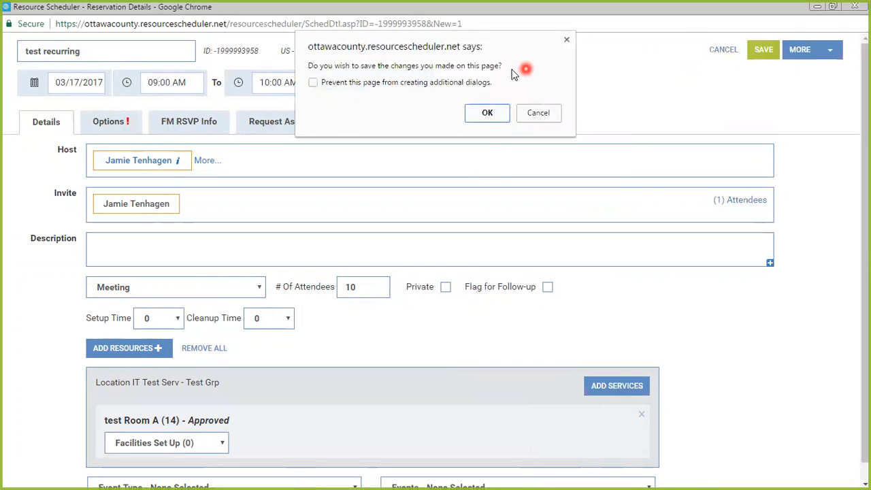
pyautogui.click(487, 114)
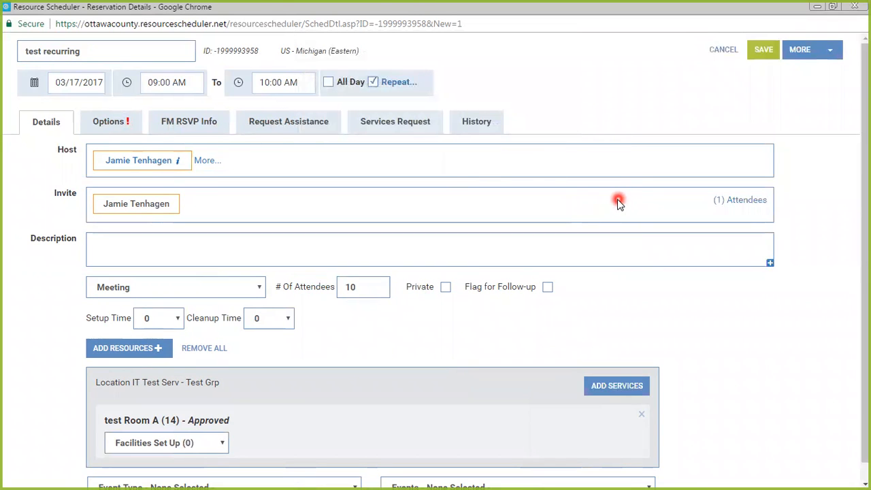
pyautogui.click(385, 82)
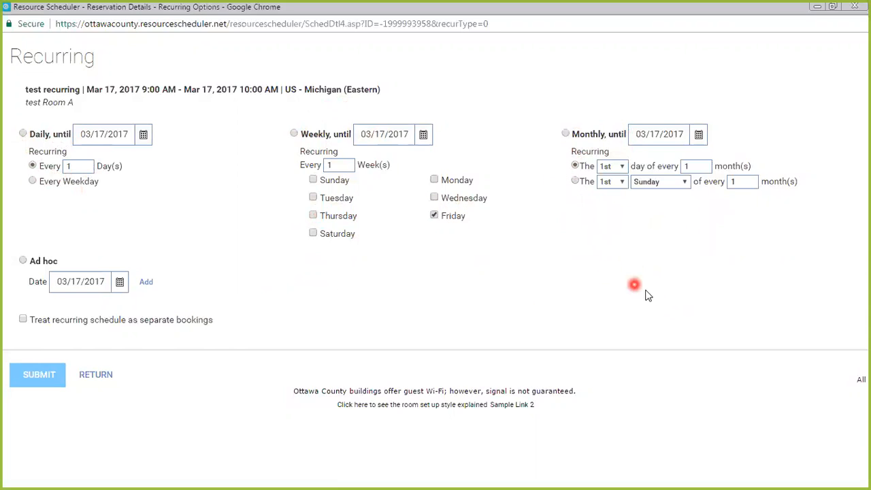
# Examine the monthly recurrence choices for day of the month, week of the month and weekday
pyautogui.click(616, 169)
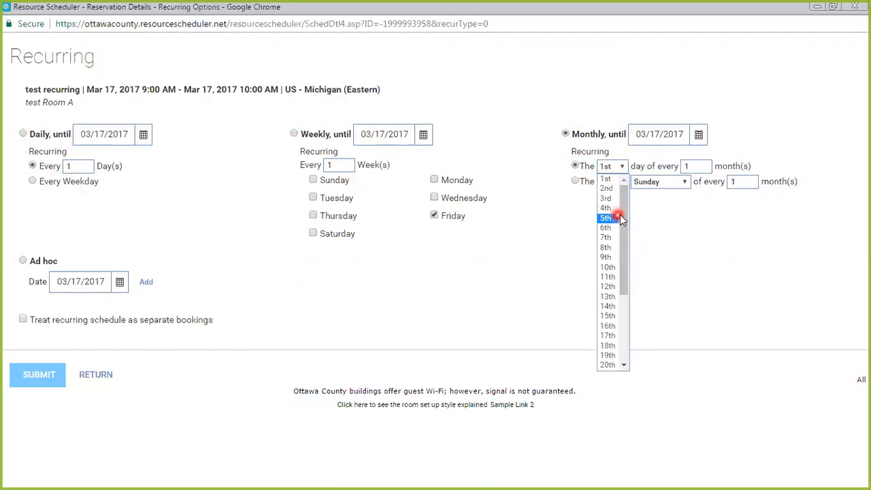
pyautogui.moveTo(625, 217); pyautogui.dragTo(626, 296)
pyautogui.click(694, 248)
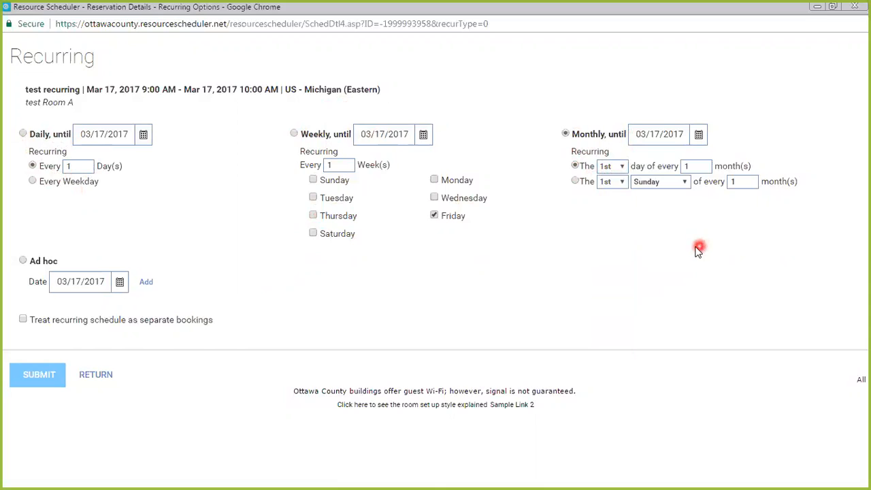
pyautogui.click(618, 183)
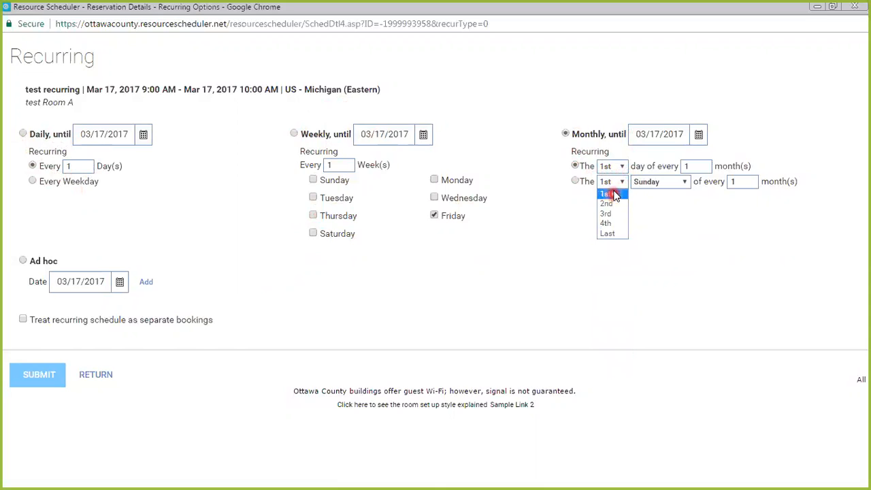
pyautogui.click(699, 246)
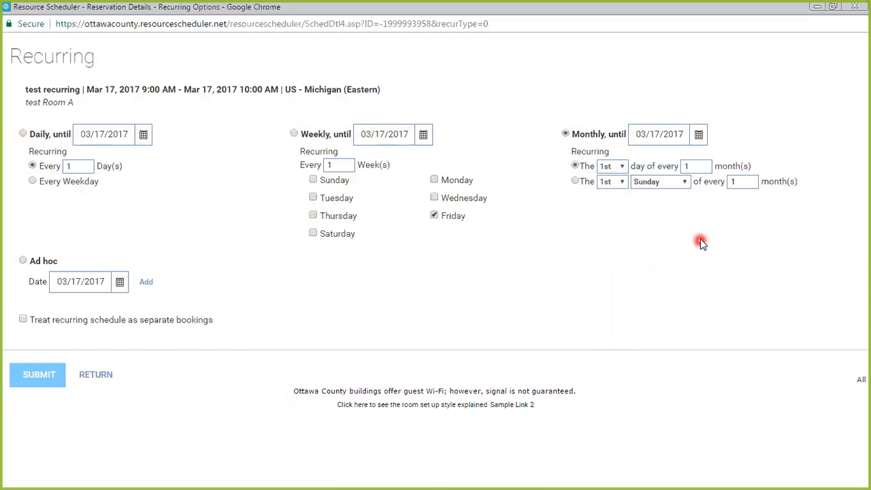
pyautogui.click(676, 182)
pyautogui.click(751, 267)
# Set the reservation to recur weekly, every 1 week, until 04/21/2017
pyautogui.doubleClick(343, 165)
pyautogui.click(343, 165)
pyautogui.moveTo(340, 166); pyautogui.dragTo(304, 168)
pyautogui.click(333, 173)
pyautogui.click(423, 135)
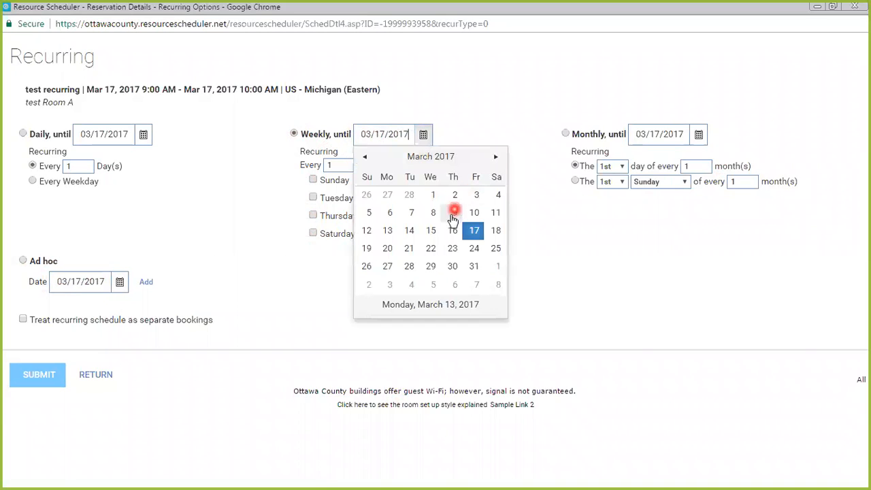
pyautogui.click(499, 159)
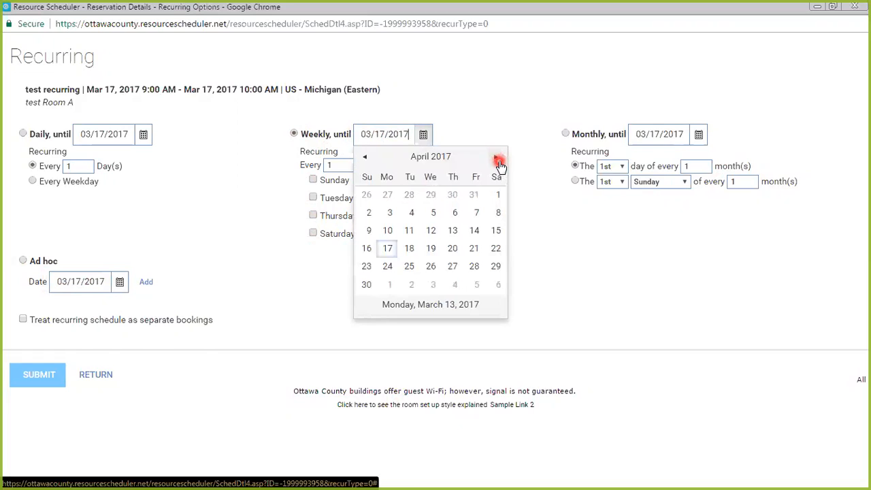
pyautogui.click(474, 248)
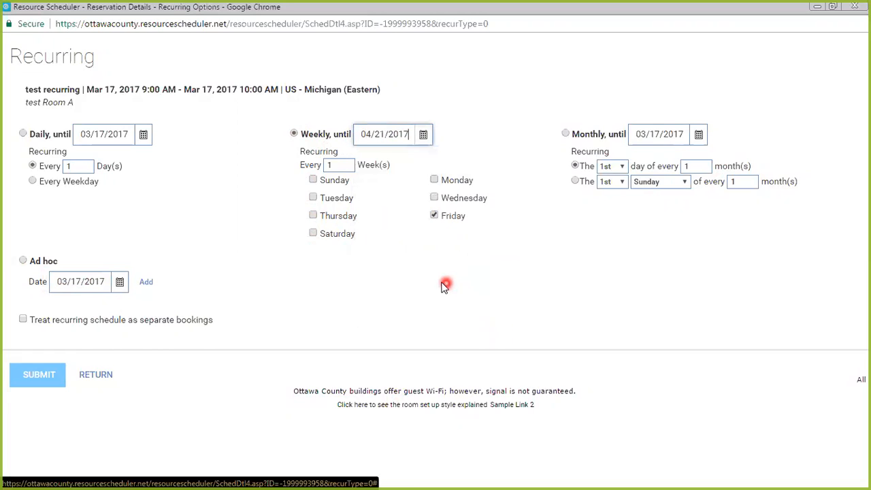
# Pick 03/23/2017 as an ad hoc date, try to add it, and submit the weekly Friday recurrence
pyautogui.doubleClick(414, 279)
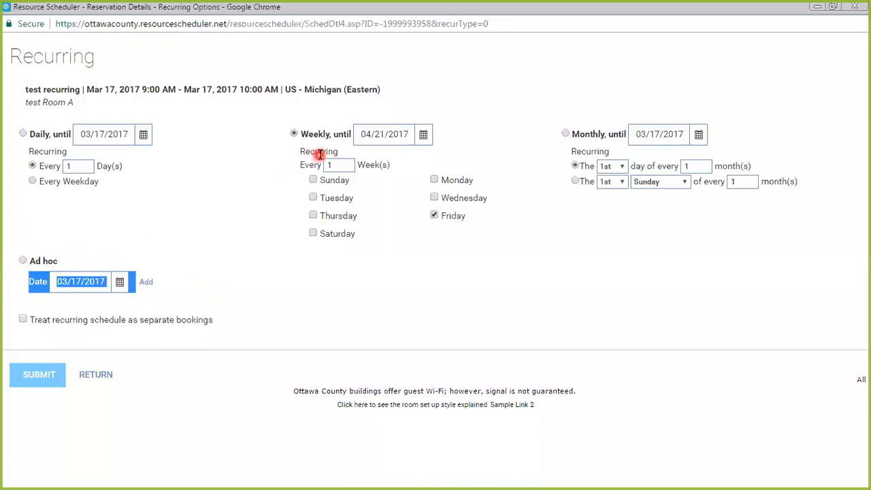
pyautogui.click(120, 281)
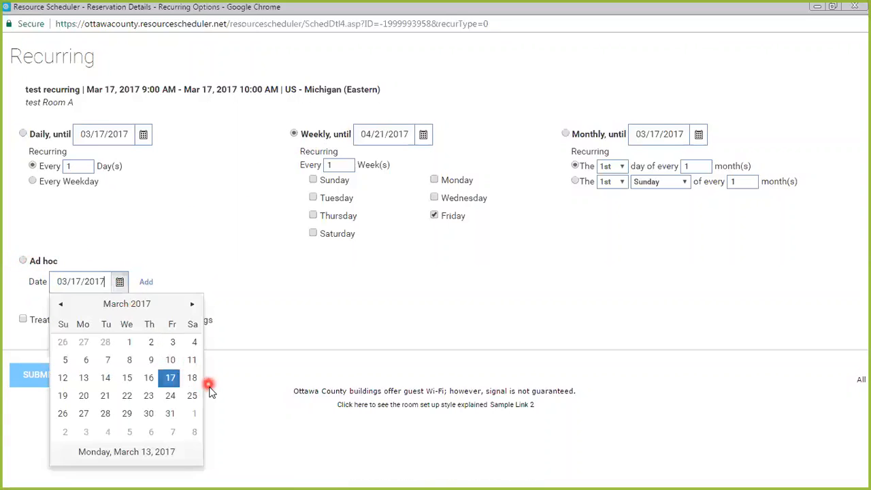
pyautogui.click(147, 403)
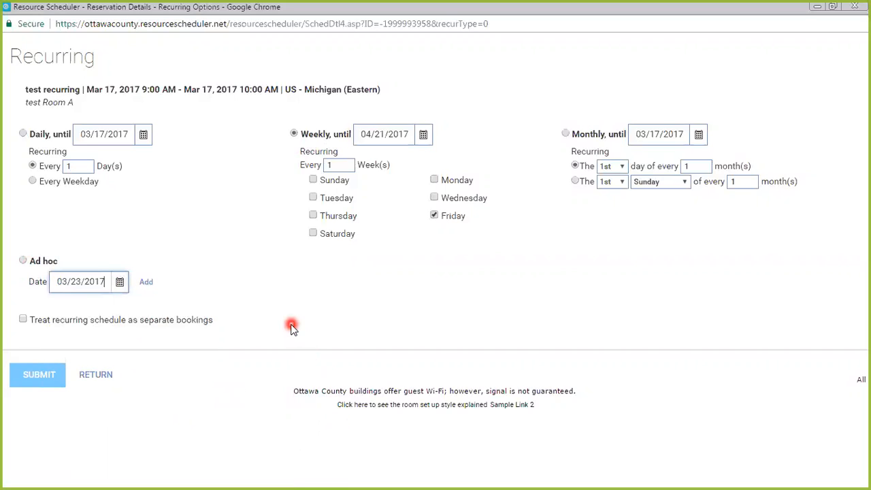
pyautogui.click(147, 283)
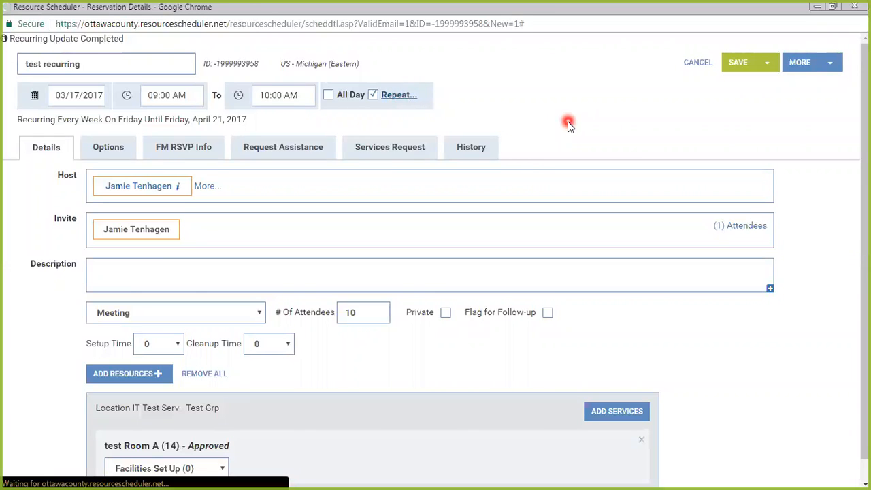
# Review the dates generated for the series and add 03/30/2017 as an ad hoc date
pyautogui.scroll(-2, 402, 259)
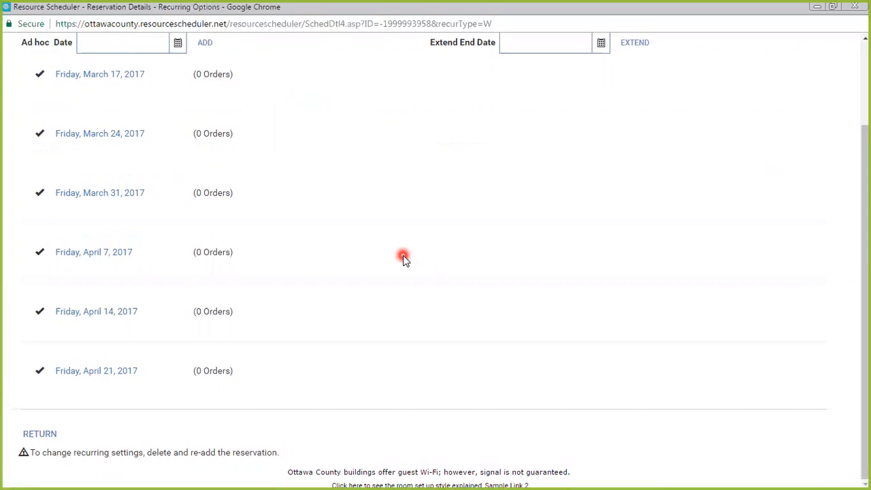
pyautogui.scroll(3, 404, 256)
pyautogui.scroll(-3, 382, 244)
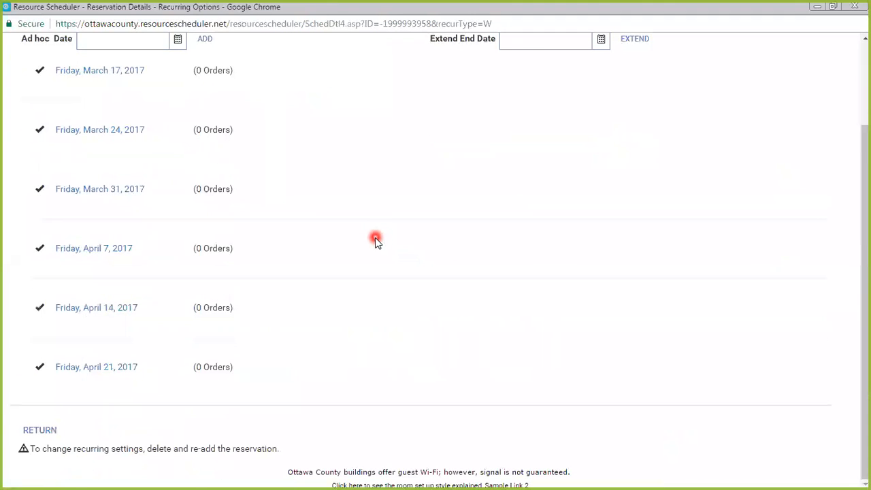
pyautogui.scroll(2, 375, 239)
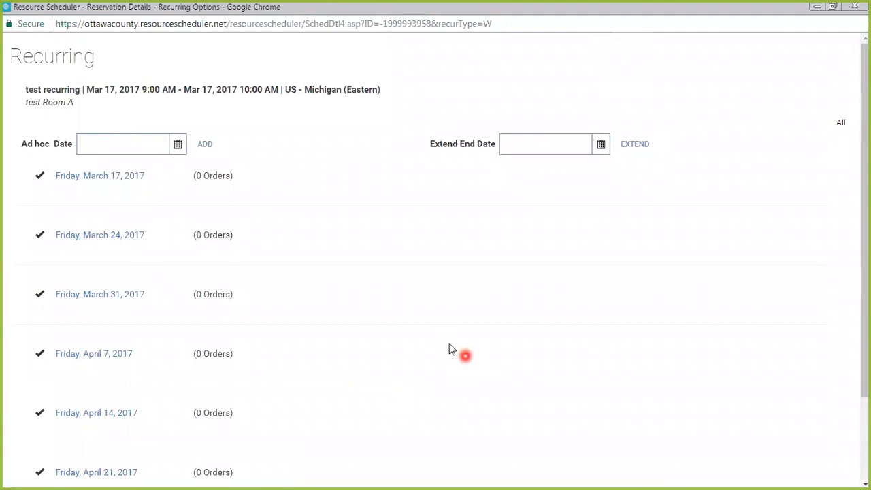
pyautogui.click(178, 145)
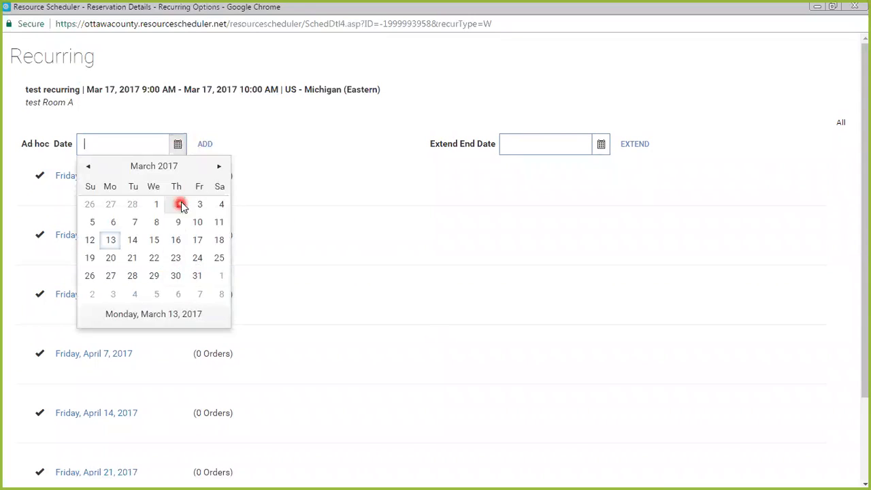
pyautogui.click(176, 276)
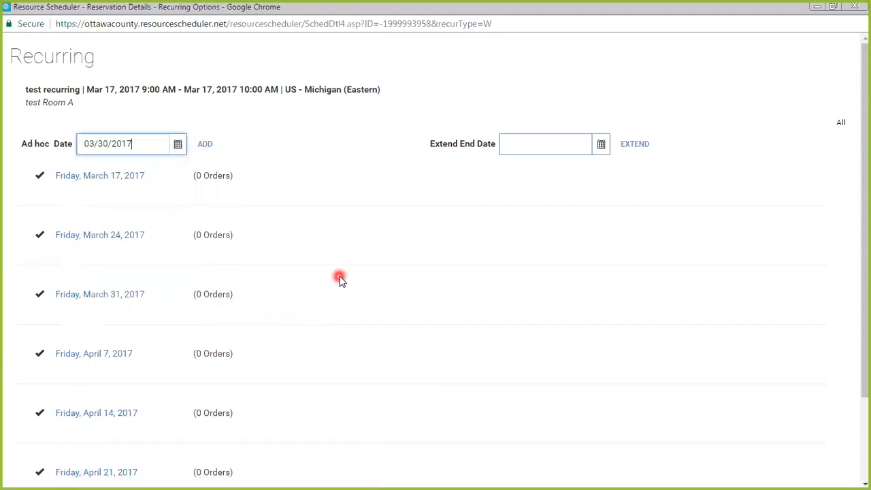
pyautogui.click(204, 144)
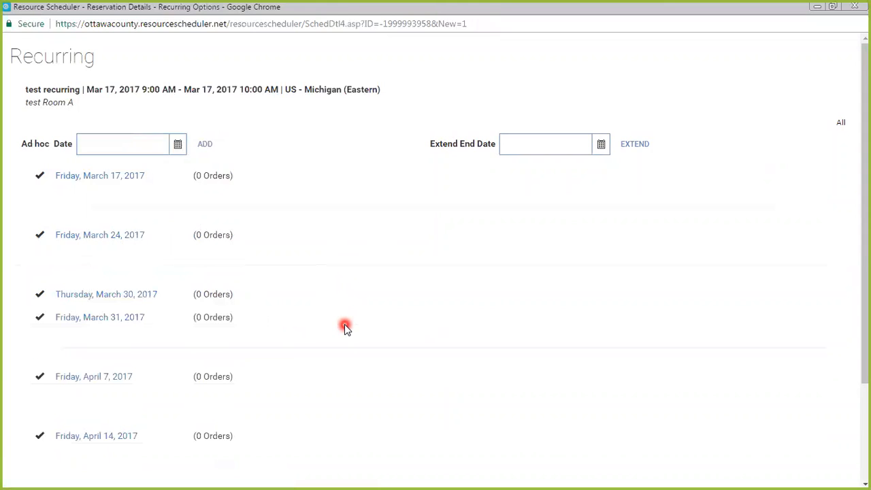
# Check the updated recurring dates, return to the reservation details and glance at its options
pyautogui.scroll(-1, 420, 288)
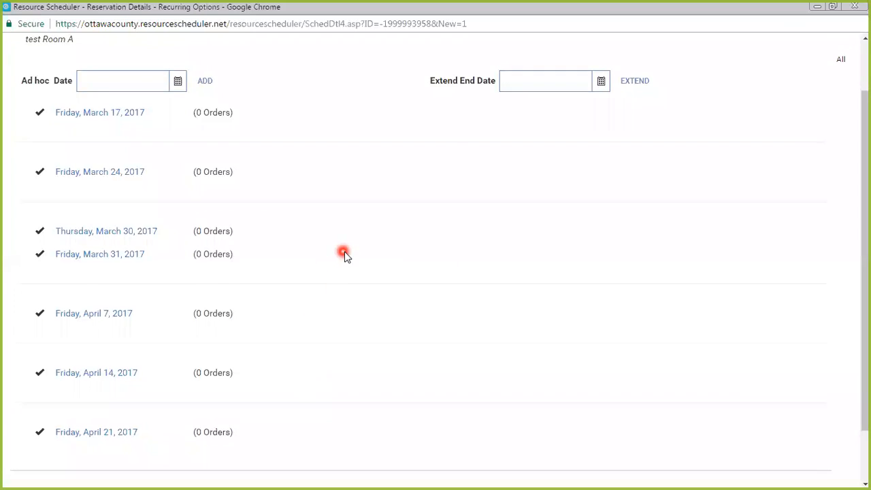
pyautogui.scroll(1, 344, 251)
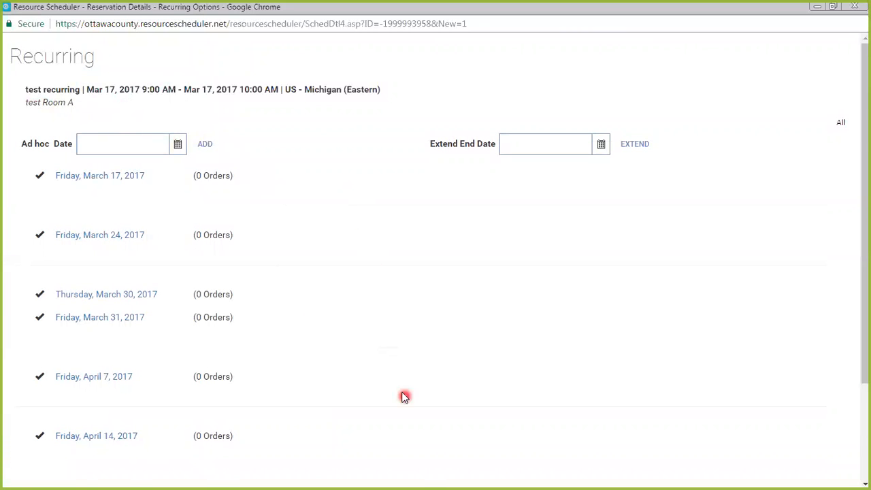
pyautogui.scroll(-2, 229, 474)
pyautogui.click(37, 428)
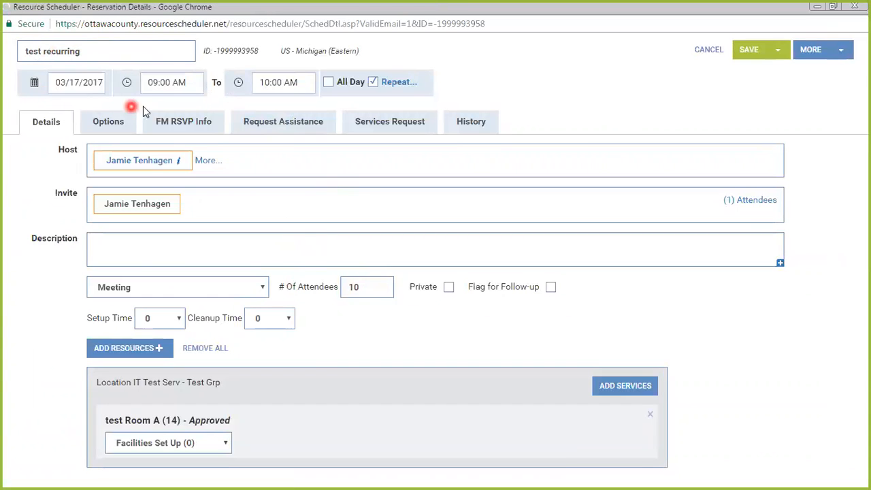
pyautogui.click(109, 121)
pyautogui.click(42, 125)
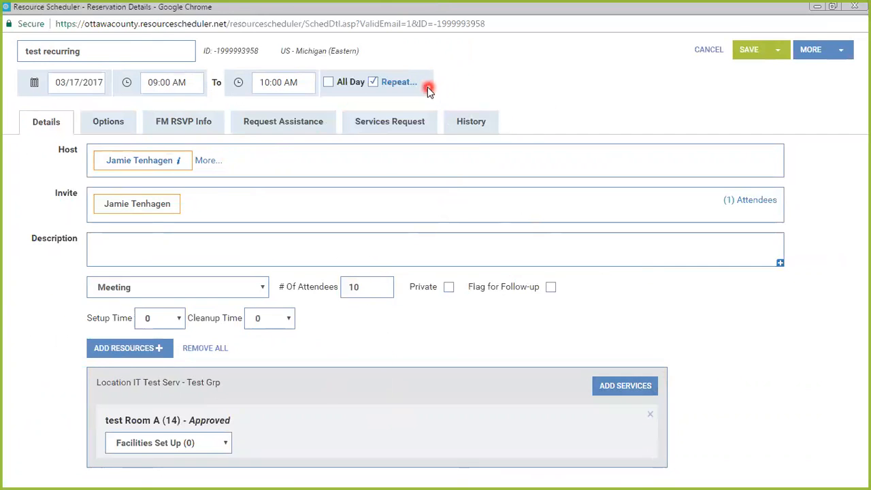
# Recheck the series' recurring dates, return to the details and save the reservation for this and future events
pyautogui.click(402, 83)
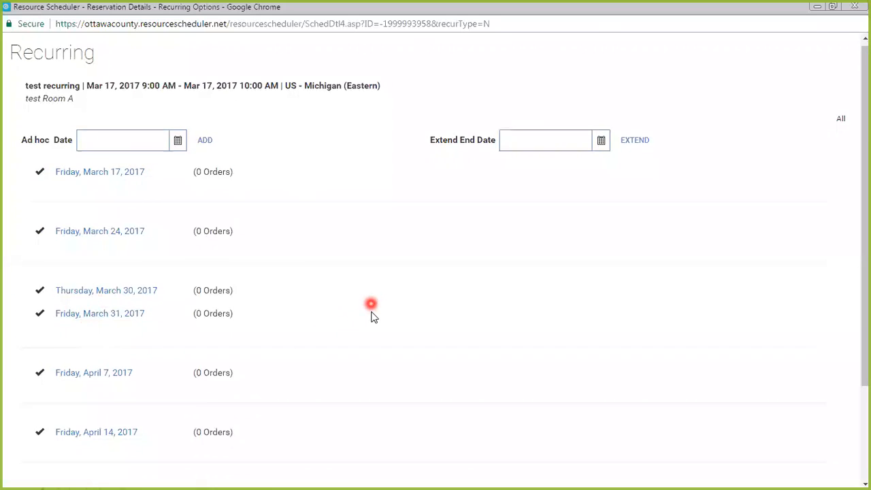
pyautogui.scroll(-2, 302, 406)
pyautogui.click(30, 433)
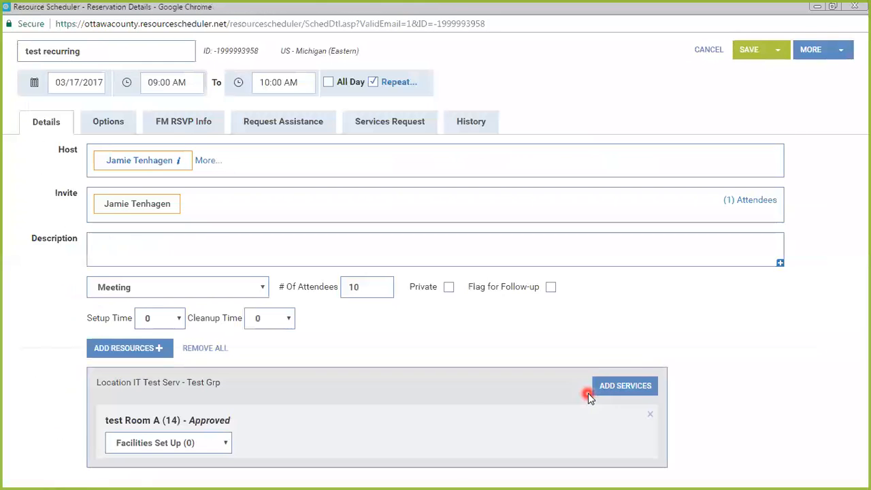
pyautogui.click(777, 54)
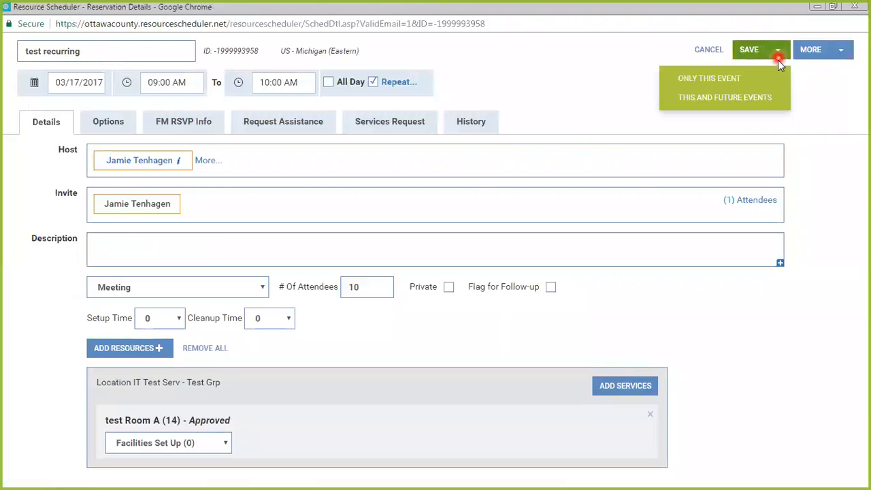
pyautogui.click(768, 99)
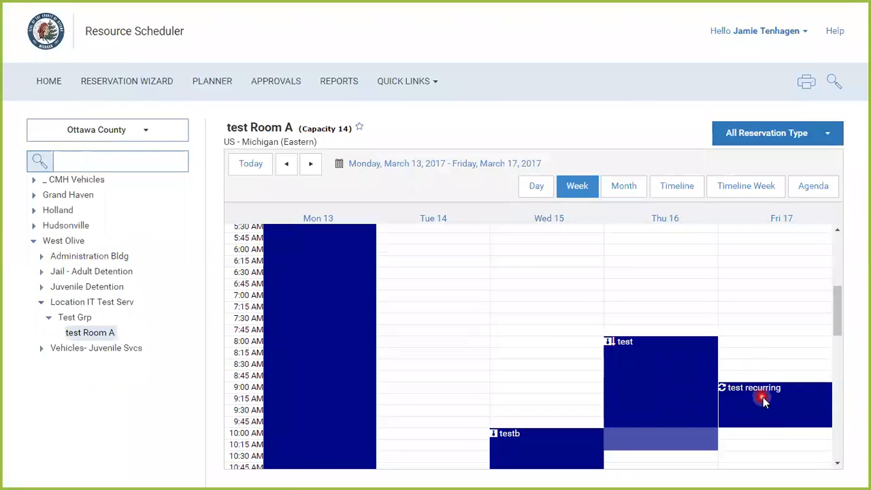
# Open the test recurring reservation on Friday, March 17, list its recurring dates and open the Thursday, March 30, 2017 occurrence
pyautogui.click(765, 401)
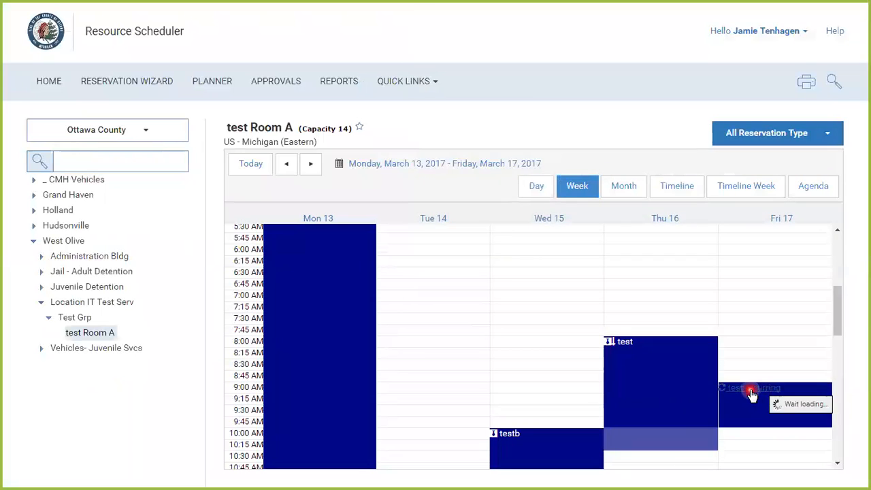
pyautogui.scroll(-2, 748, 445)
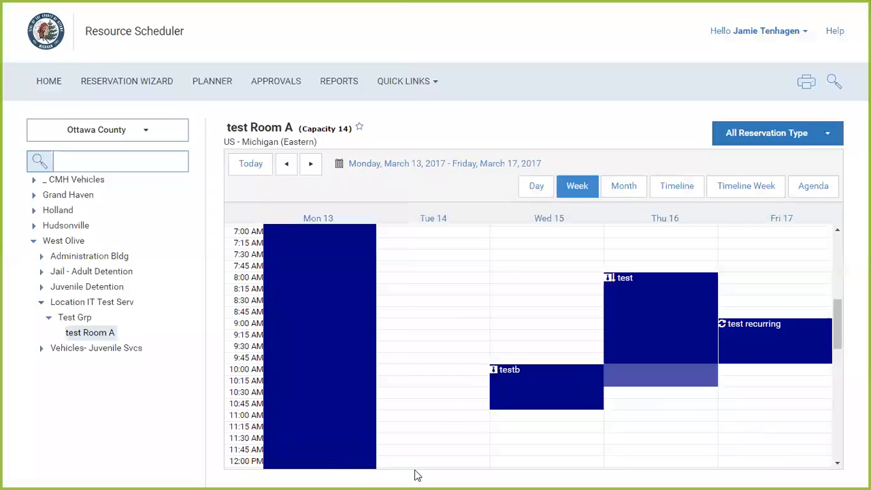
pyautogui.click(757, 327)
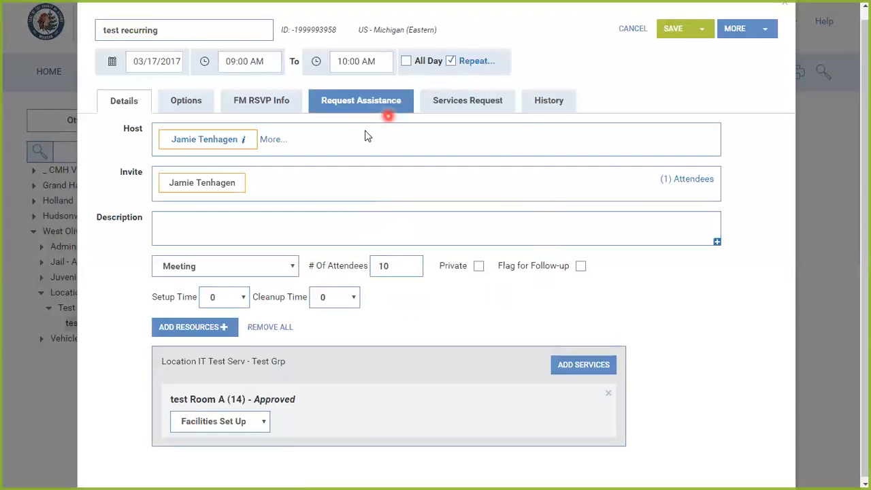
pyautogui.click(478, 64)
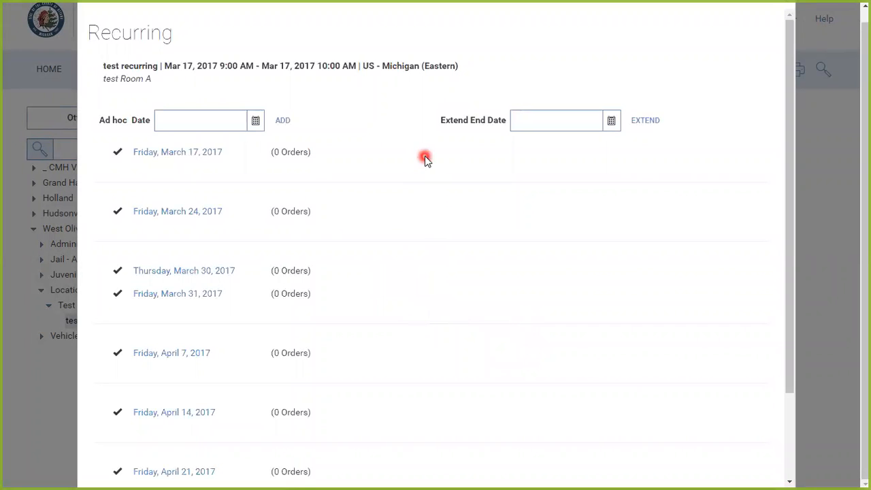
pyautogui.scroll(-3, 506, 359)
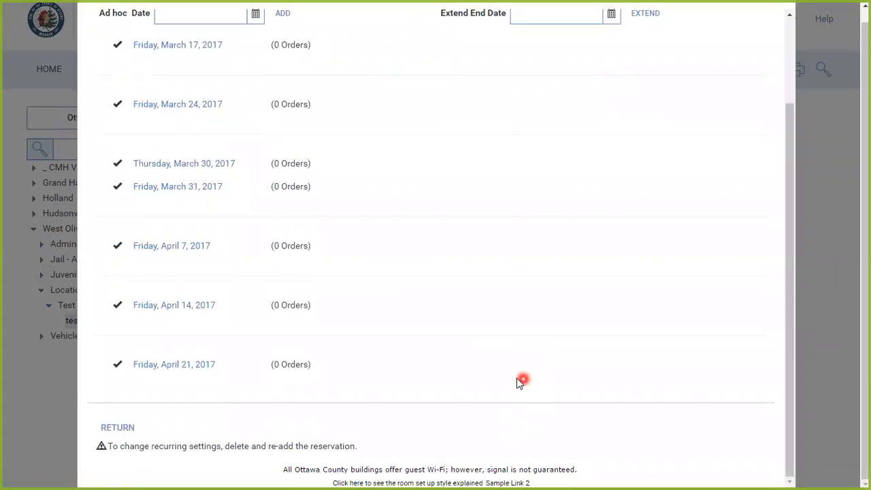
pyautogui.scroll(2, 449, 364)
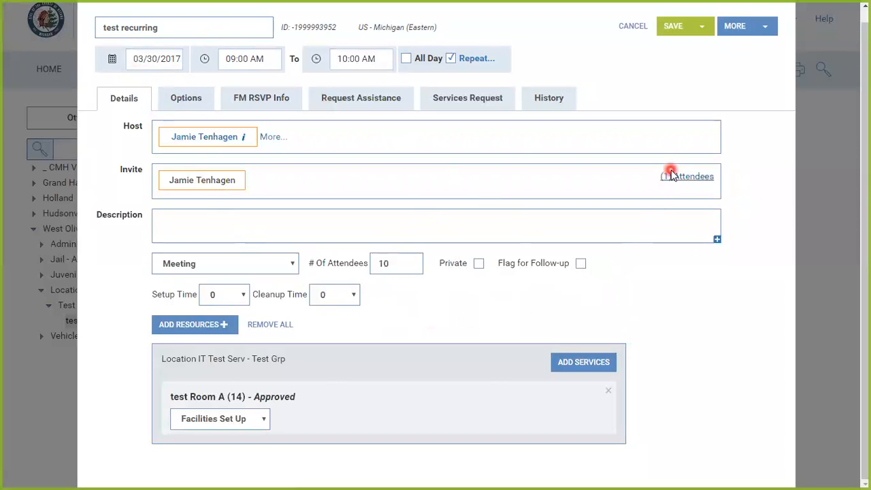
# Delete only the 03/30/2017 event from the series and confirm the deletion
pyautogui.click(755, 29)
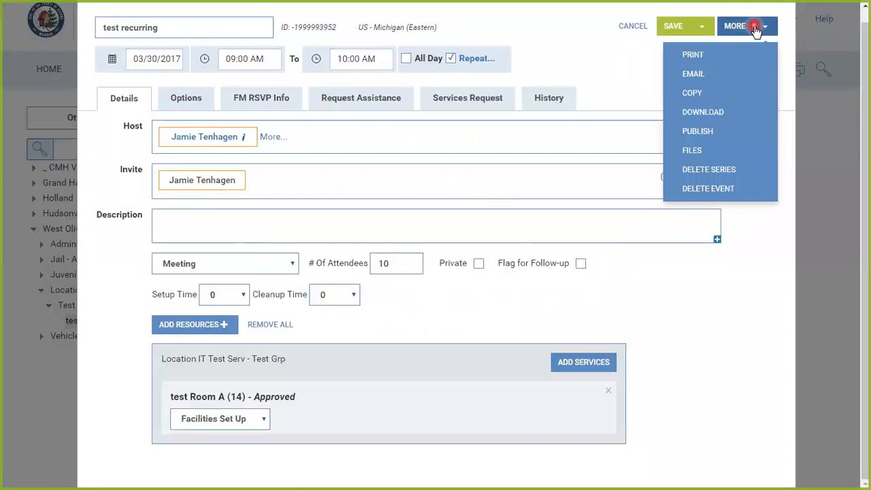
pyautogui.click(735, 191)
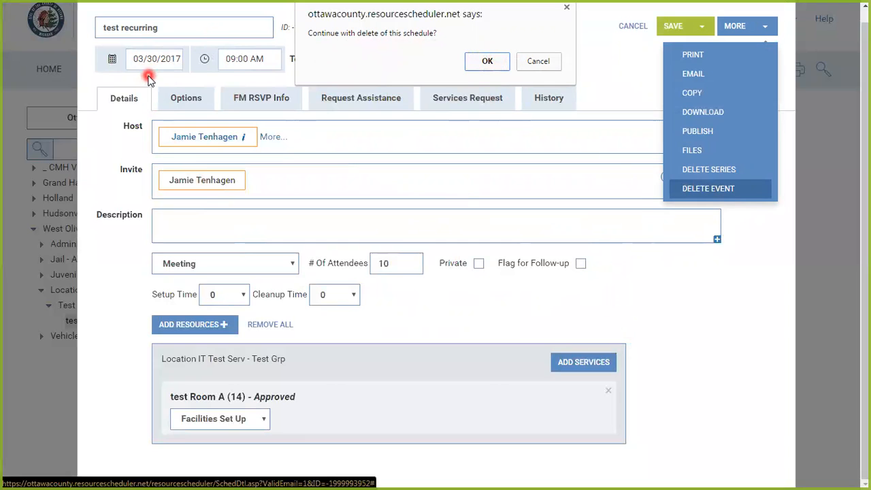
pyautogui.click(480, 62)
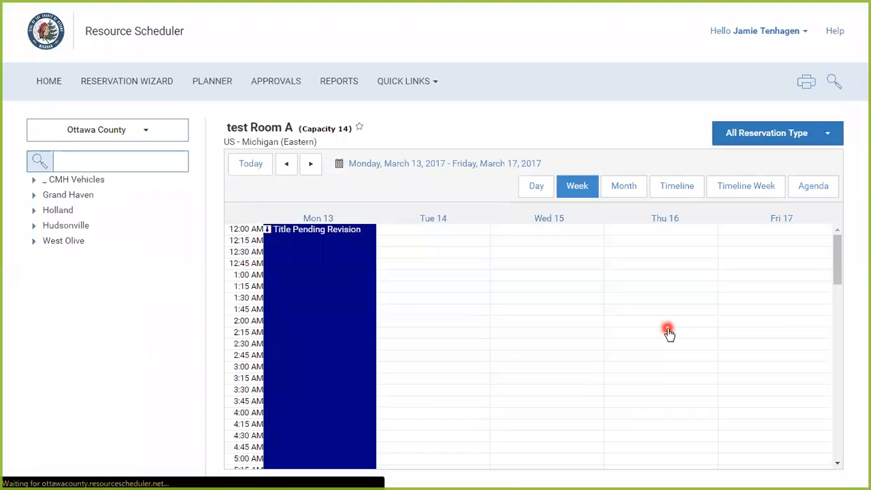
# Reopen the March 17 test recurring reservation, check which dates remain in its series, and close it
pyautogui.scroll(-1, 745, 313)
pyautogui.scroll(-3, 745, 313)
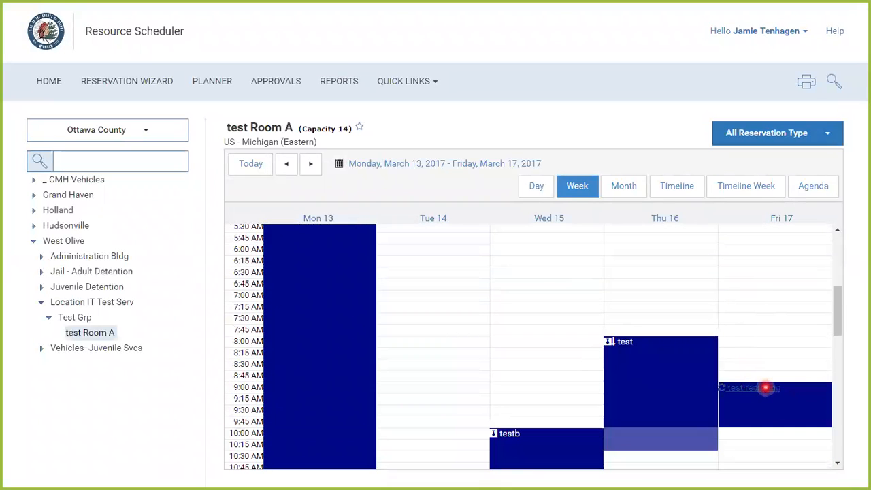
pyautogui.click(765, 387)
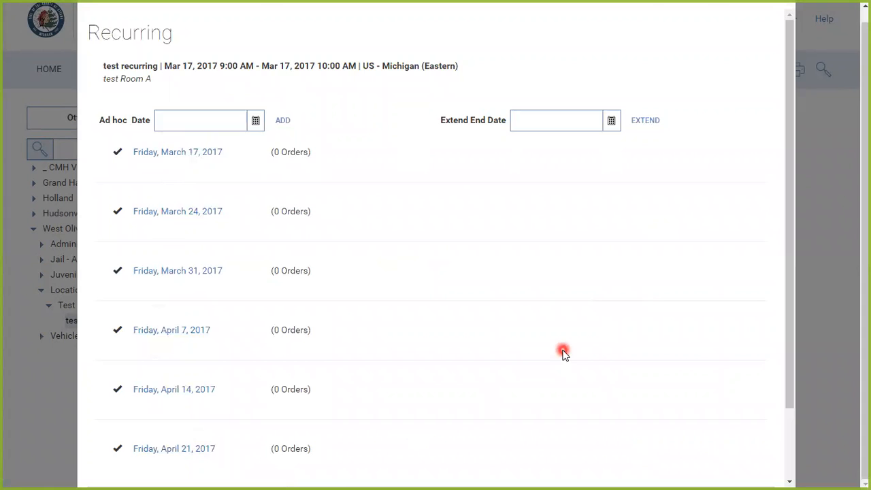
pyautogui.scroll(1, 663, 352)
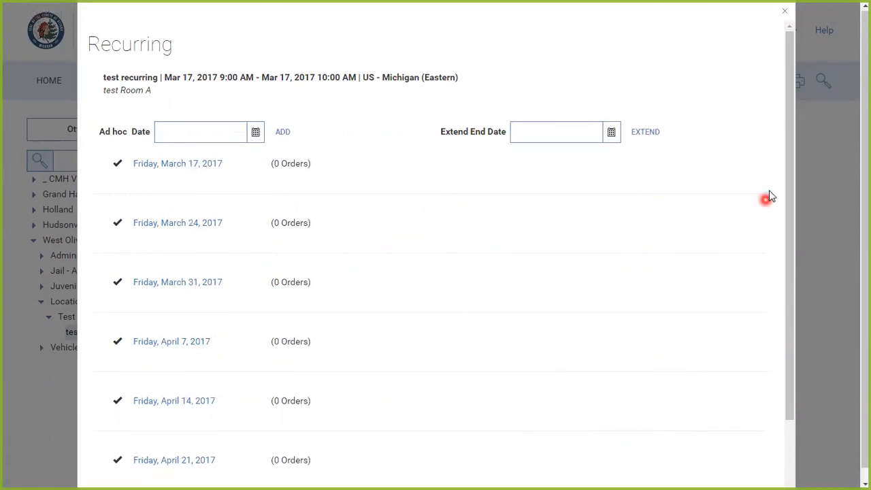
pyautogui.click(783, 13)
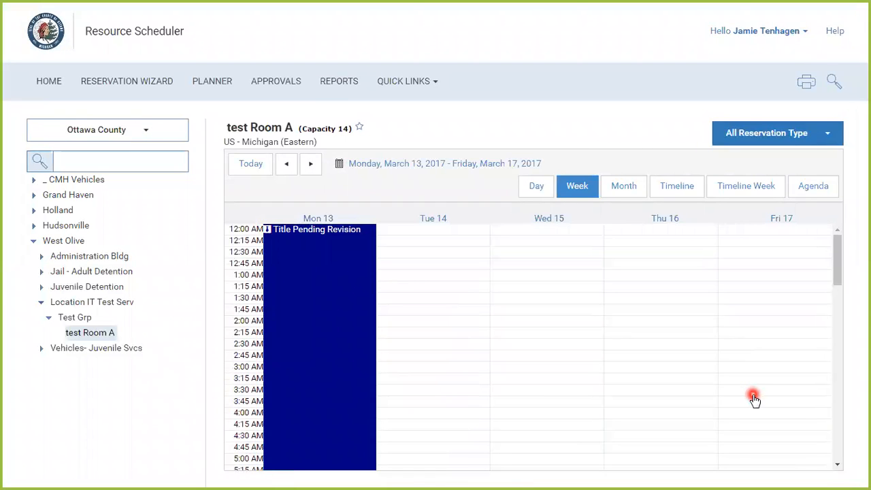
# Open the March 17 test recurring reservation's list of dates and go to the Friday, April 14, 2017 occurrence
pyautogui.scroll(-3, 775, 415)
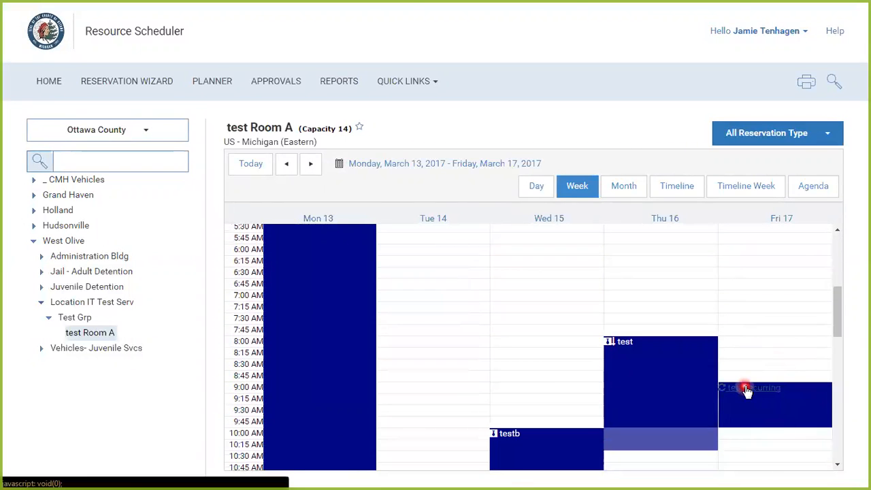
pyautogui.click(797, 388)
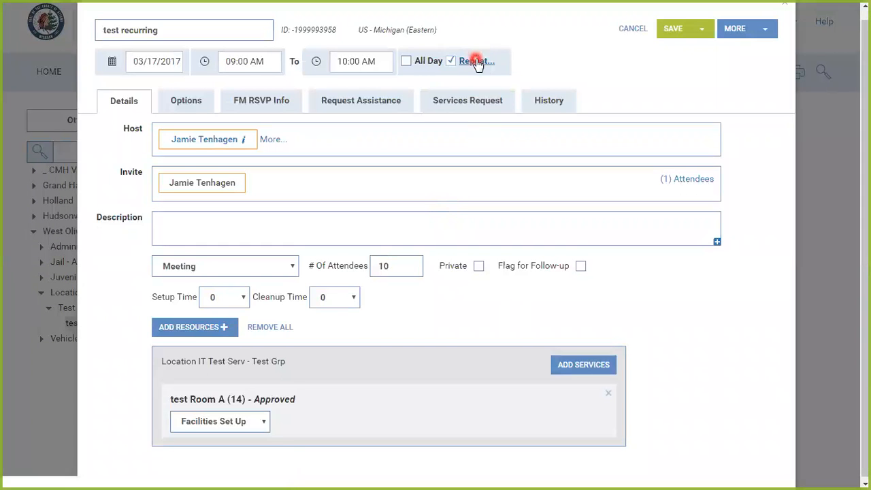
pyautogui.click(476, 61)
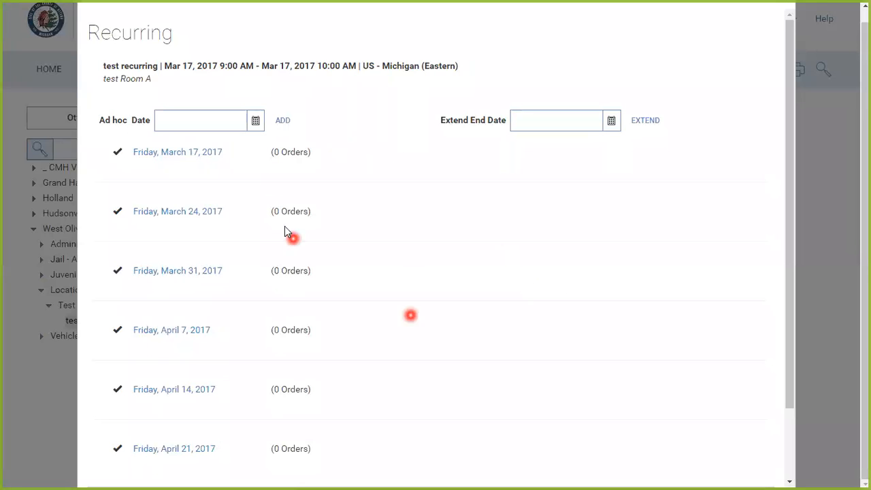
pyautogui.click(193, 389)
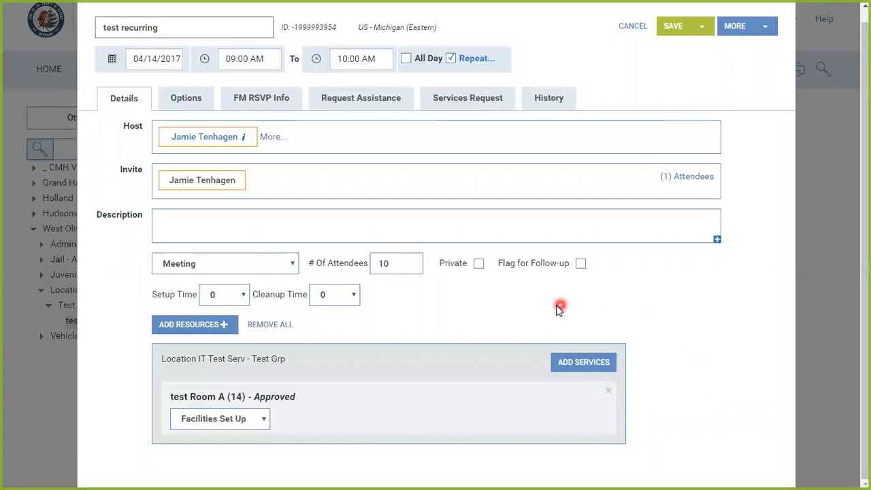
# Reschedule the April 14 occurrence to 04/13/2017 from 10:00 AM to 11:00 AM and save the change for only this event
pyautogui.click(112, 60)
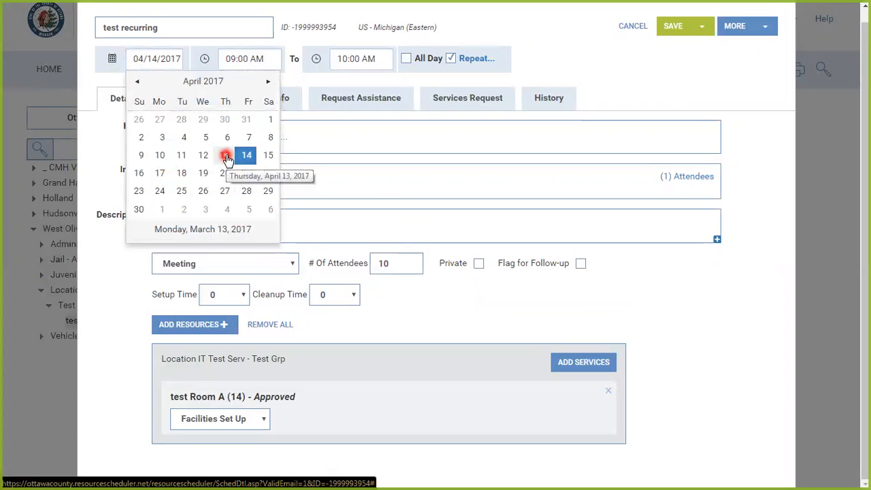
pyautogui.click(225, 155)
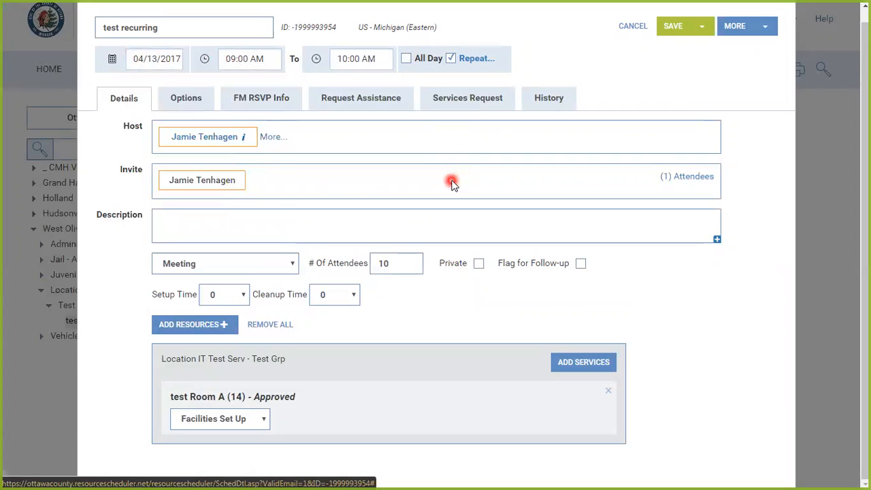
pyautogui.click(206, 60)
pyautogui.scroll(-2, 262, 175)
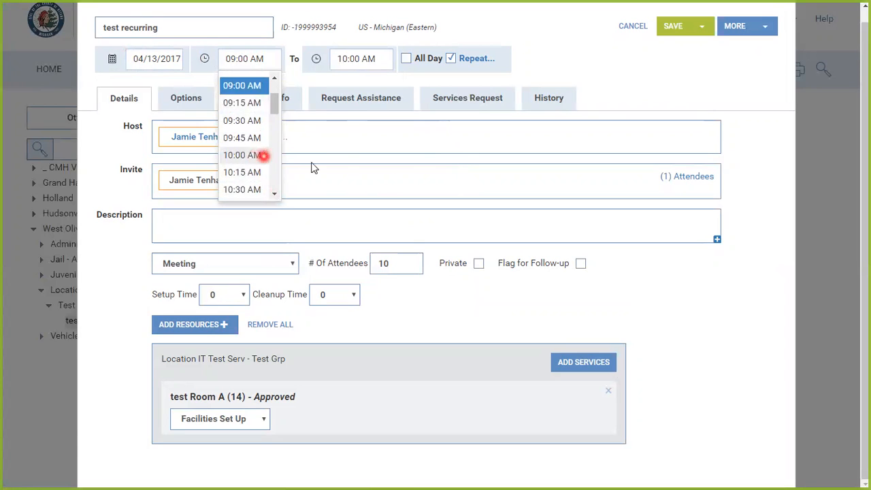
pyautogui.click(255, 155)
pyautogui.click(314, 60)
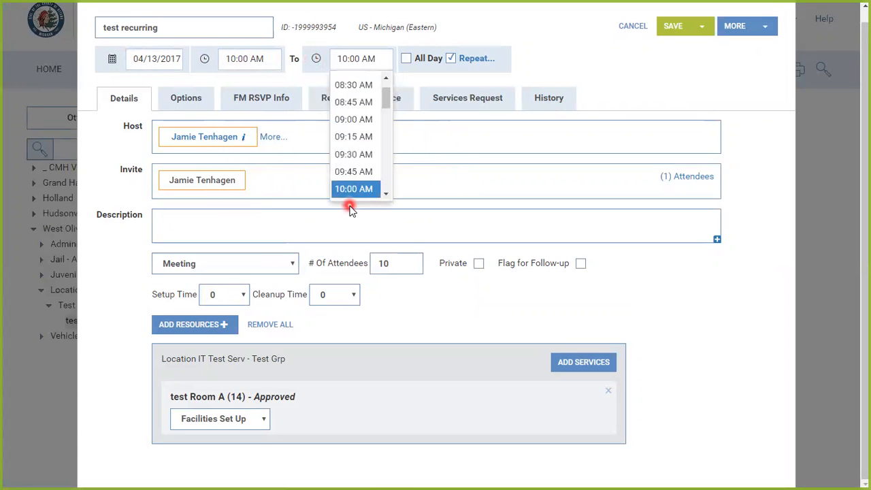
pyautogui.moveTo(384, 100); pyautogui.dragTo(385, 112)
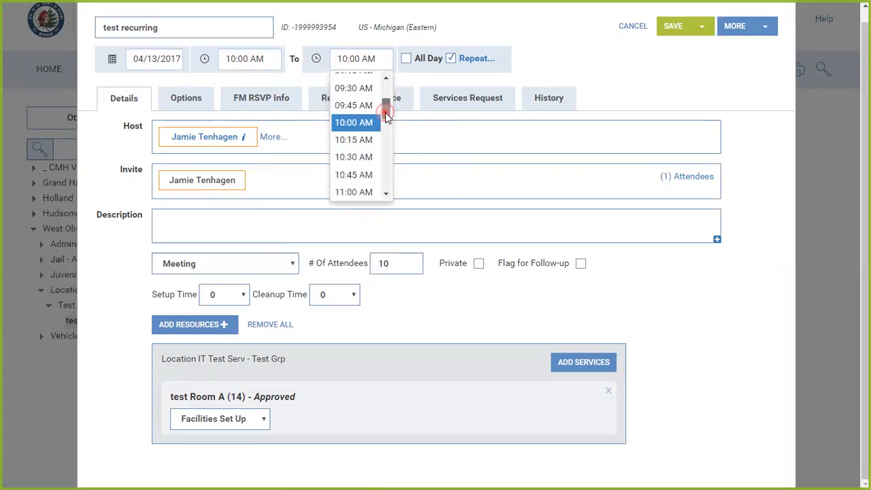
pyautogui.click(367, 187)
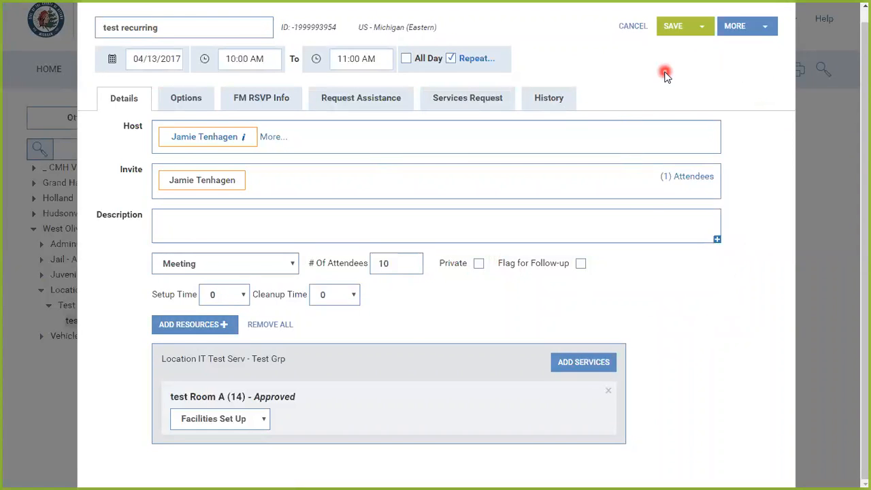
pyautogui.click(701, 27)
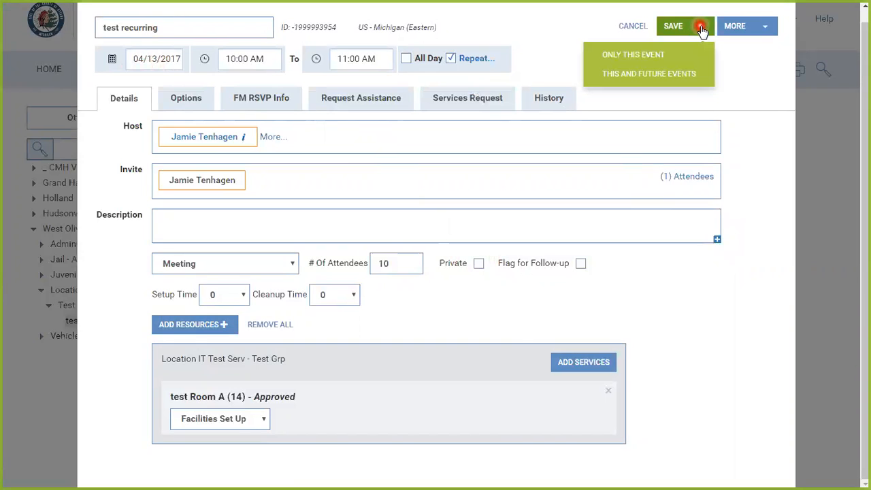
pyautogui.click(669, 58)
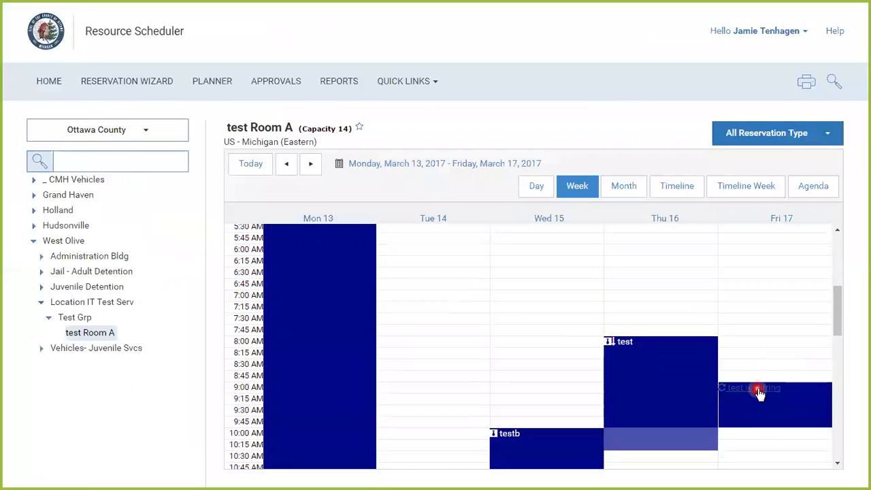
# Reopen the March 17 test recurring reservation, review the dates and times in its series, and close it
pyautogui.click(758, 388)
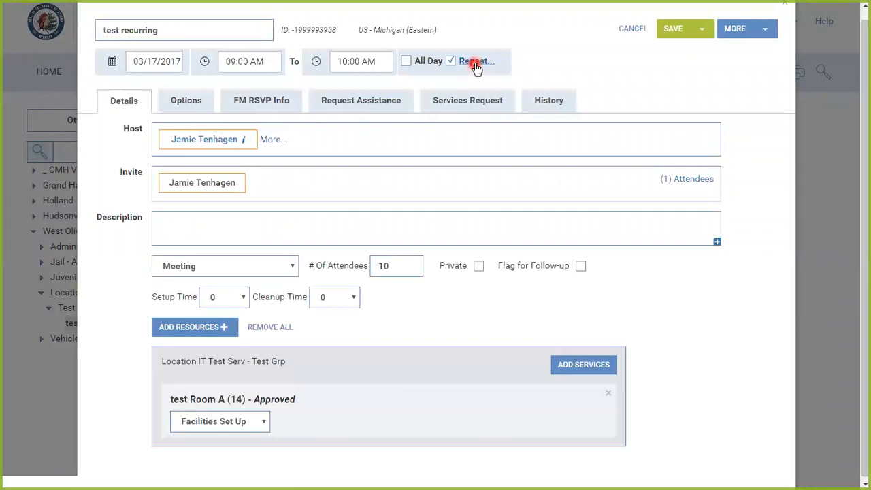
pyautogui.click(475, 64)
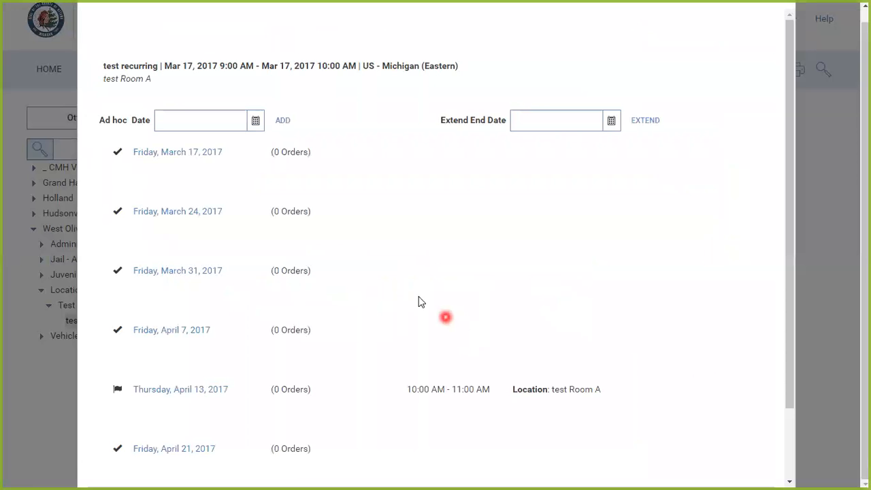
pyautogui.scroll(-2, 164, 350)
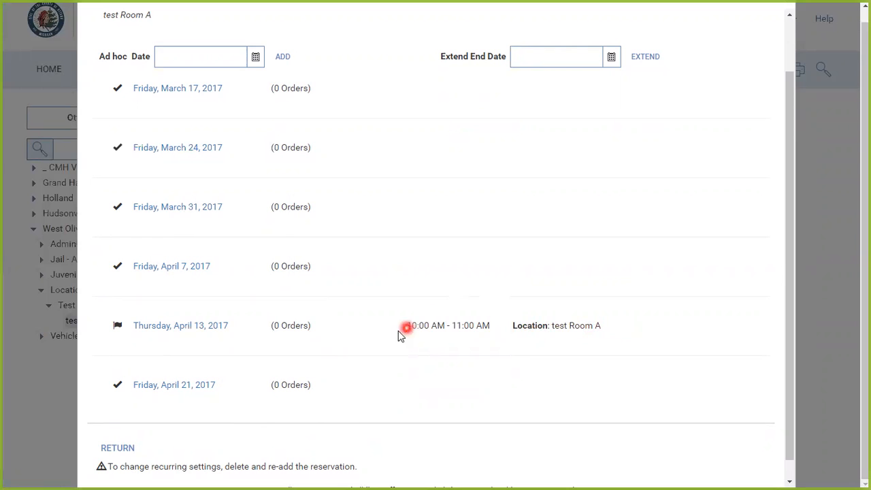
pyautogui.scroll(1, 408, 353)
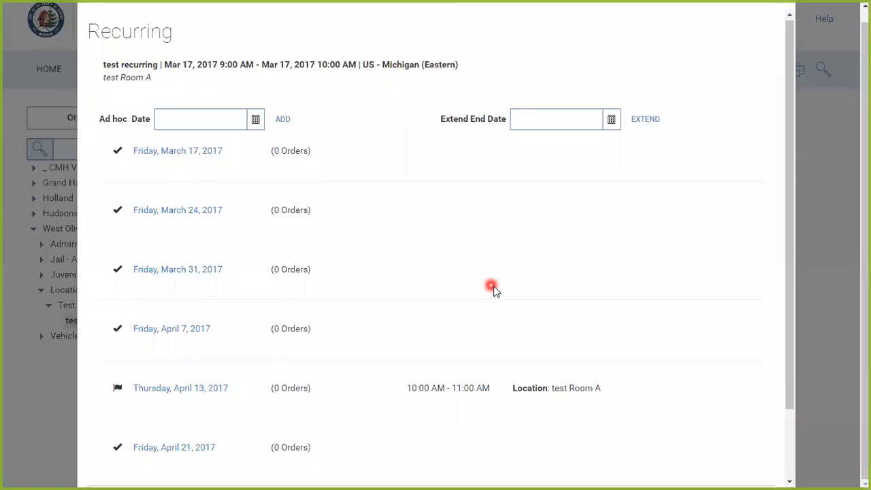
pyautogui.scroll(-1, 503, 306)
pyautogui.click(124, 427)
pyautogui.click(532, 284)
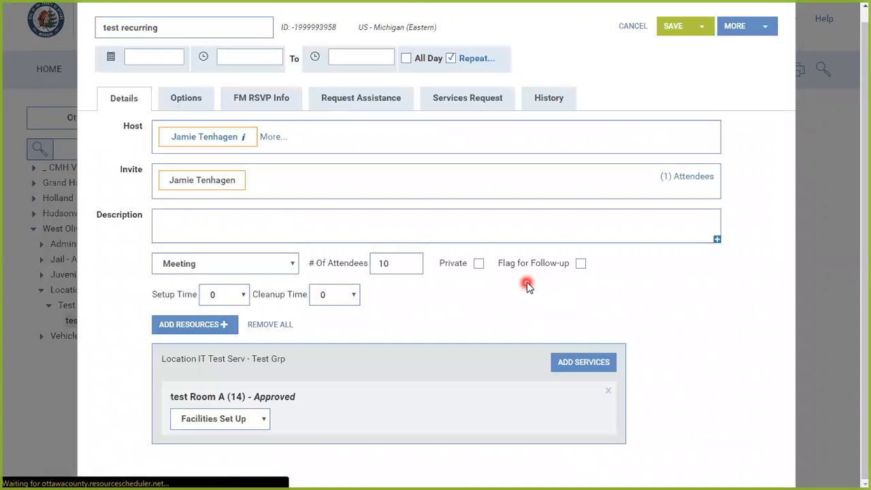
pyautogui.scroll(1, 714, 397)
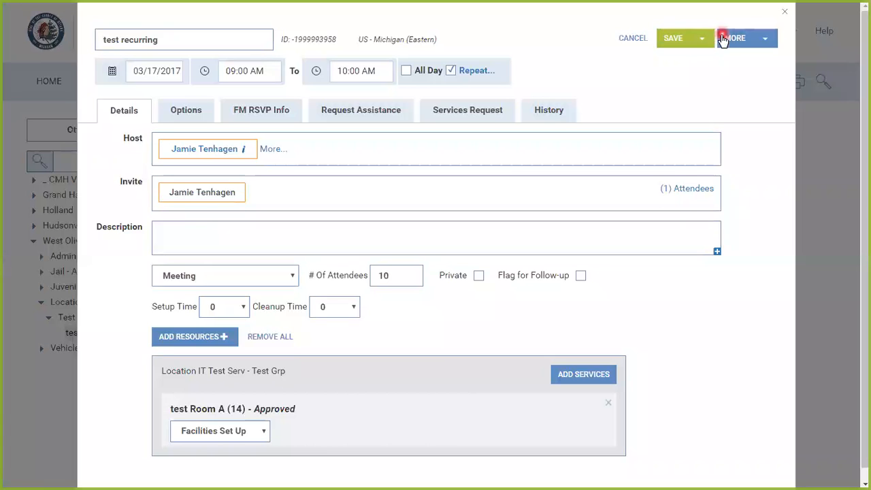
pyautogui.click(790, 17)
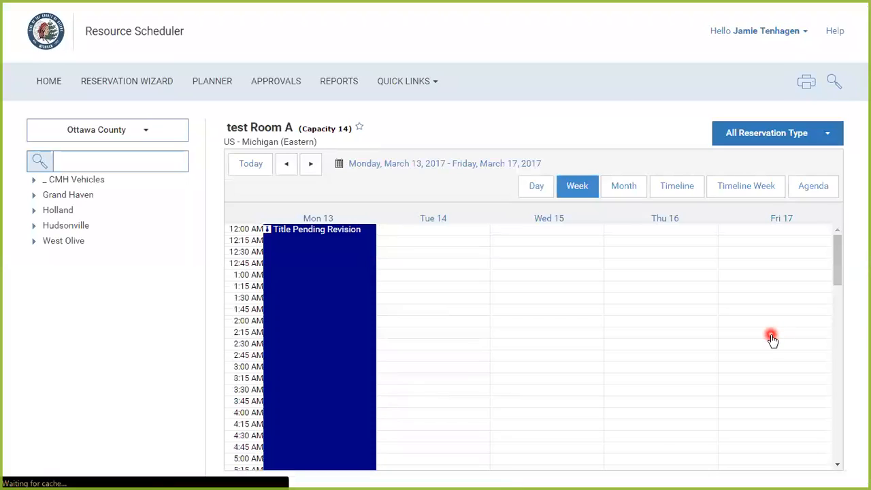
# Open the March 17 test recurring reservation, view its deletion options, and go to the April 7, 2017 occurrence from its recurring dates
pyautogui.scroll(-3, 771, 336)
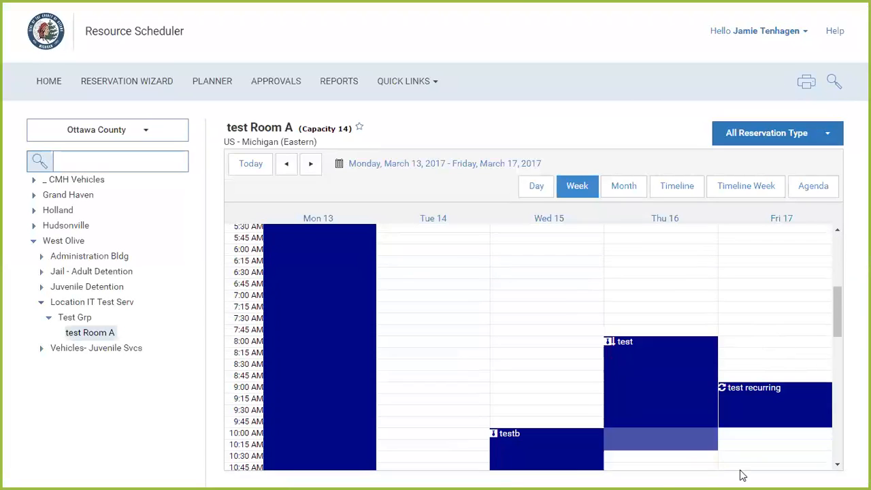
pyautogui.click(757, 392)
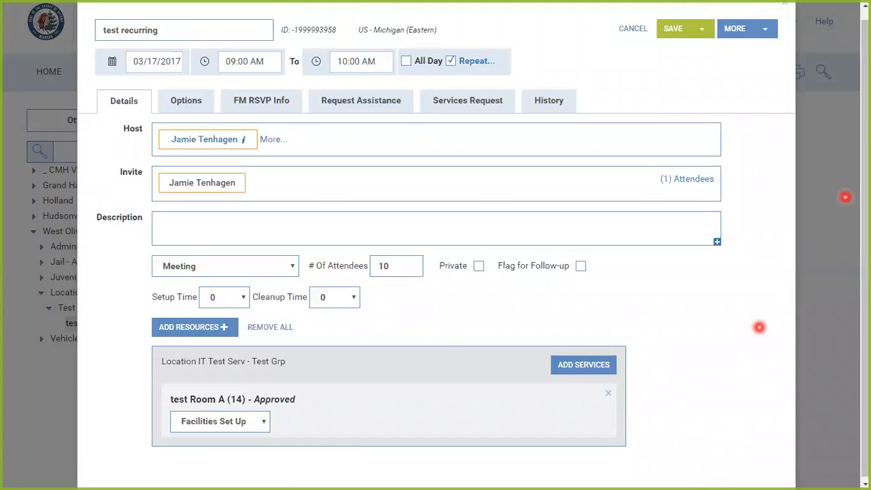
pyautogui.click(773, 36)
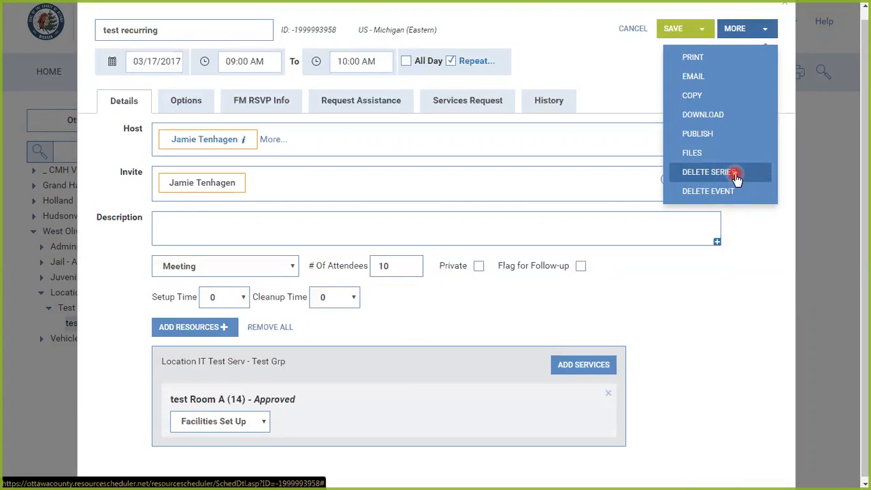
pyautogui.click(476, 62)
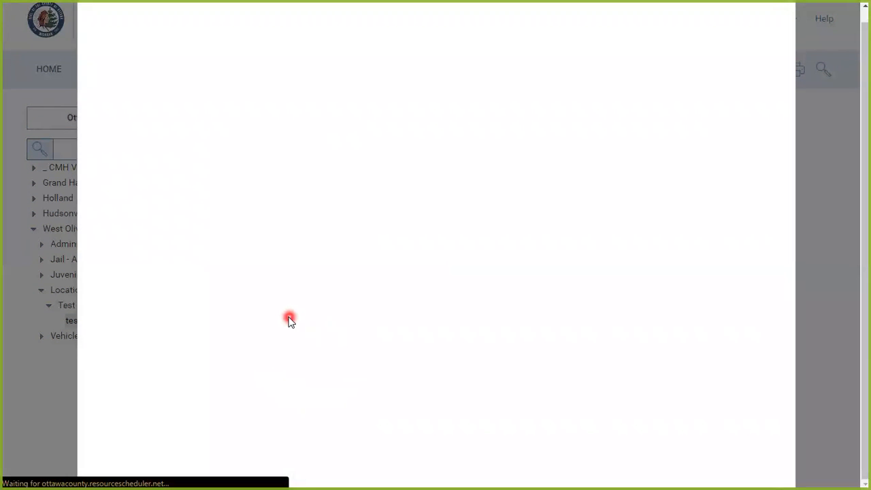
pyautogui.click(423, 323)
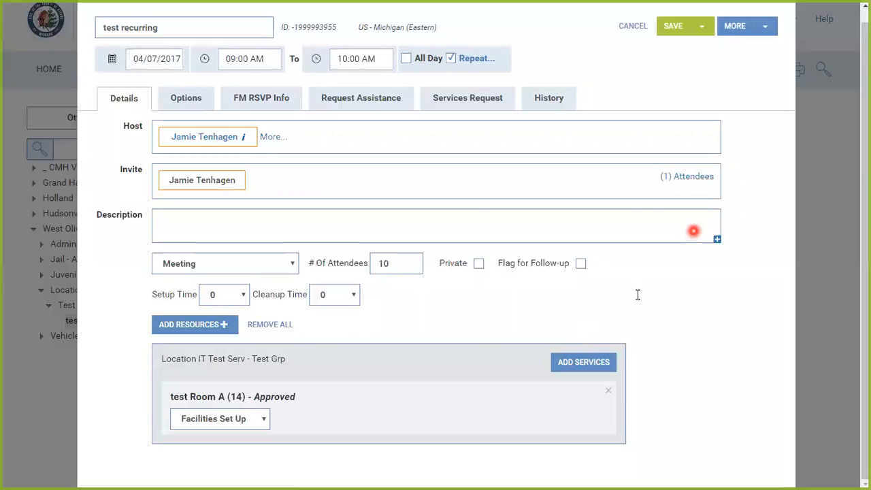
# Review the series and event deletion options for the April 7 occurrence, and close the reservation without deleting anything
pyautogui.click(763, 26)
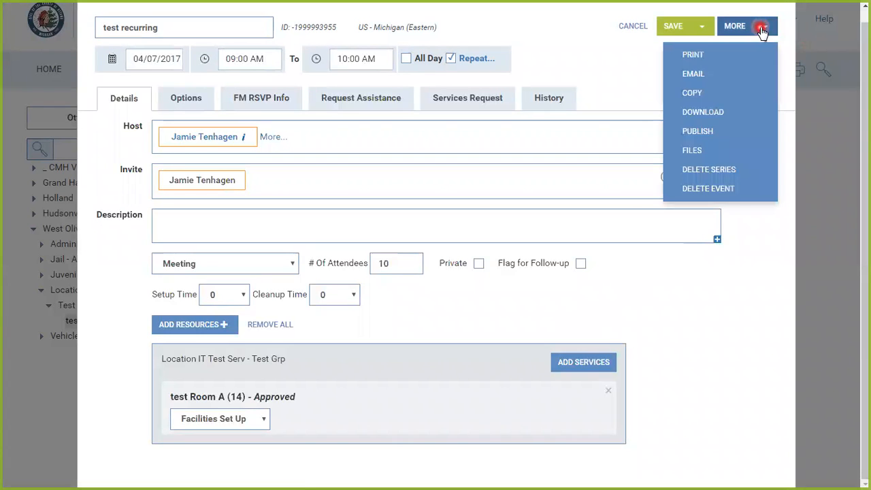
pyautogui.click(736, 176)
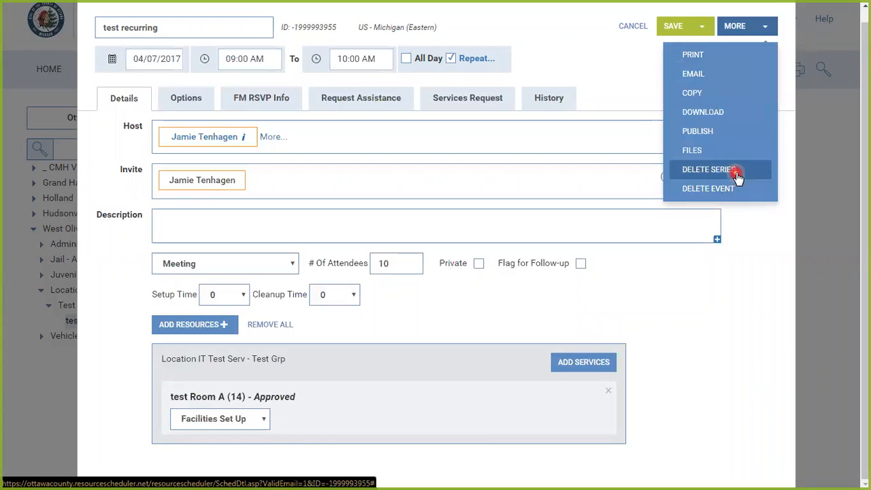
pyautogui.click(734, 327)
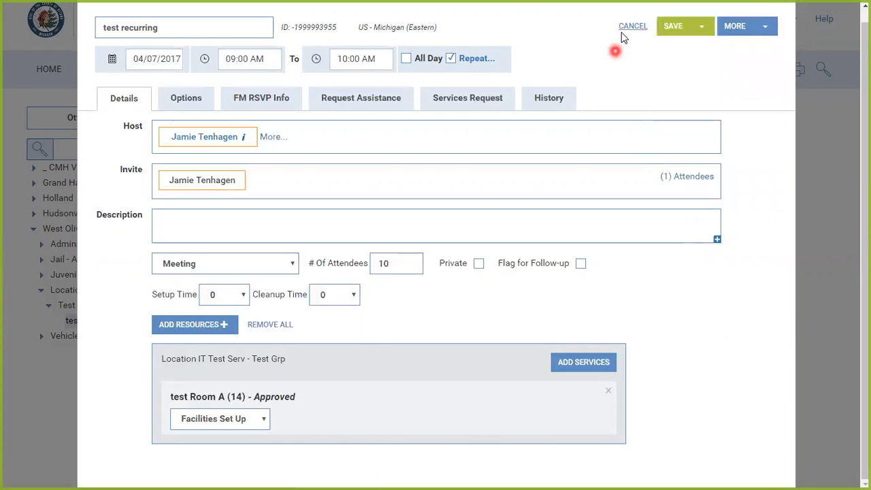
pyautogui.scroll(1, 680, 276)
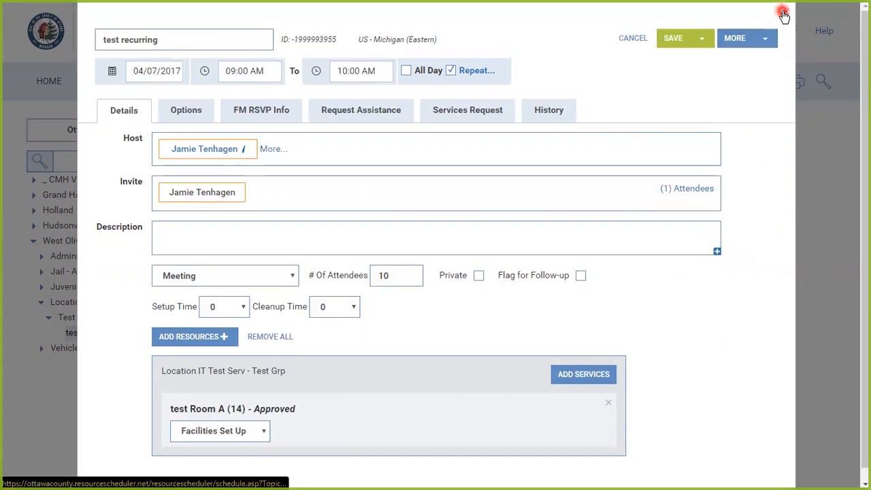
pyautogui.click(784, 15)
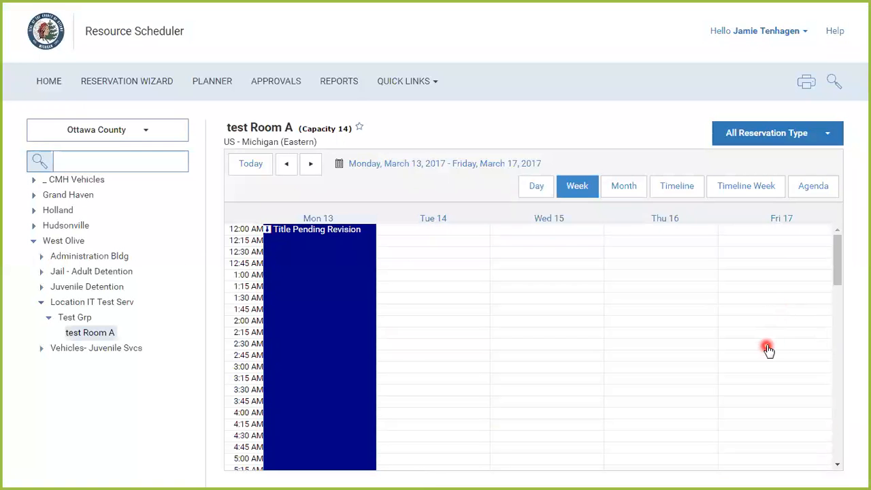
# Open the 9:00 AM test recurring reservation on Friday, March 17 for editing
pyautogui.scroll(-5, 765, 350)
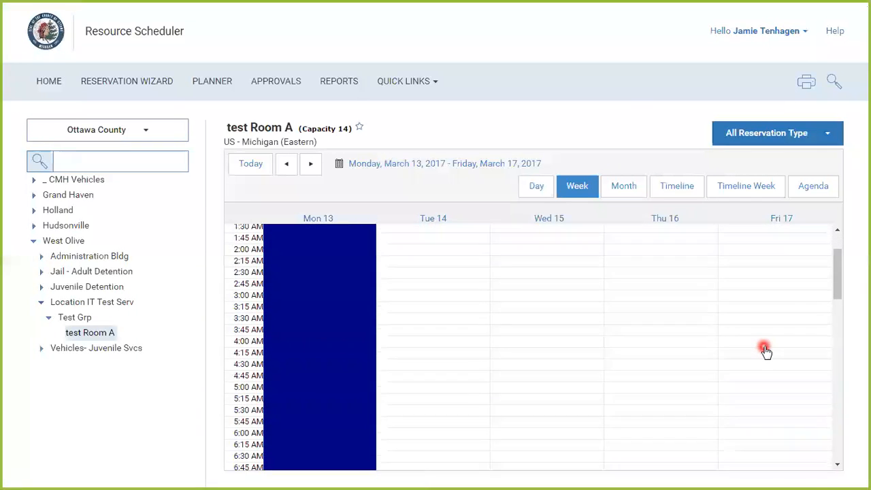
pyautogui.scroll(-1, 765, 349)
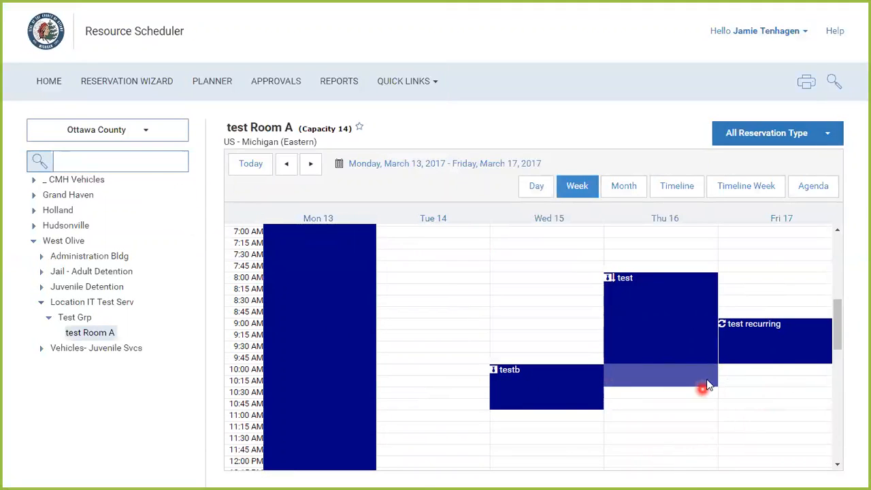
pyautogui.click(748, 325)
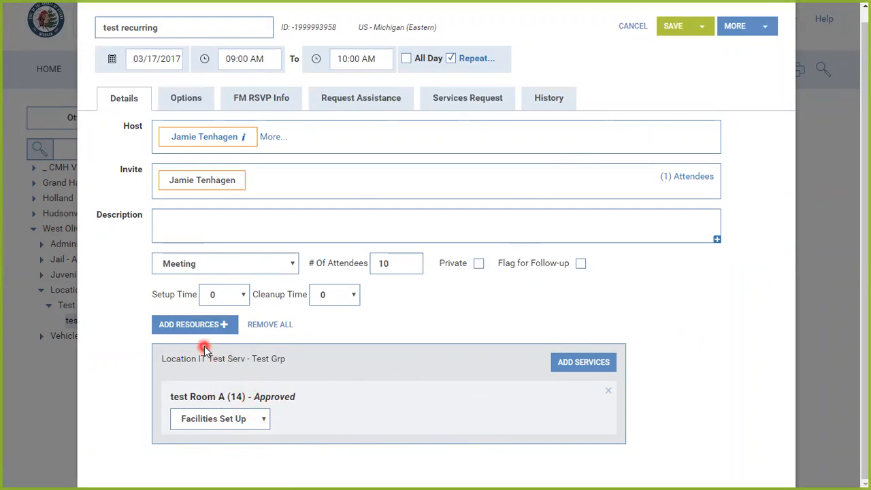
pyautogui.click(244, 475)
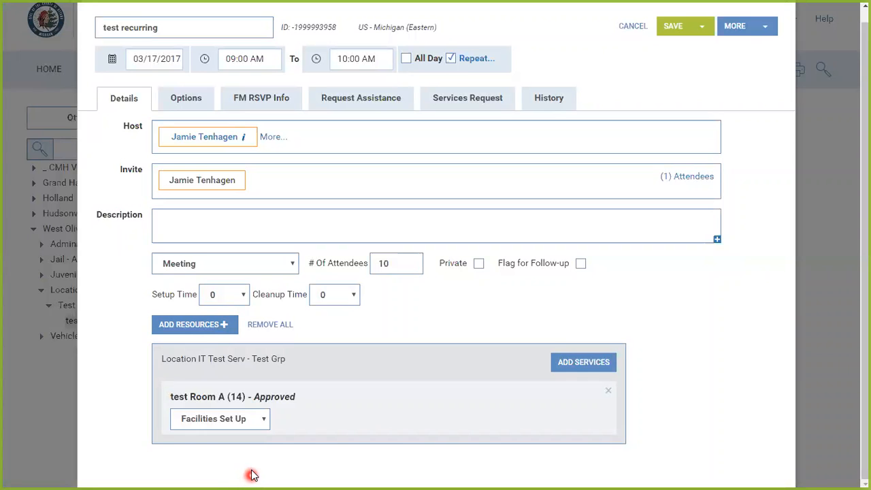
# Set service needs to "Yes (e.g. set up / tech assistance)", answer whether set-up services are needed, and save for only this event
pyautogui.click(185, 99)
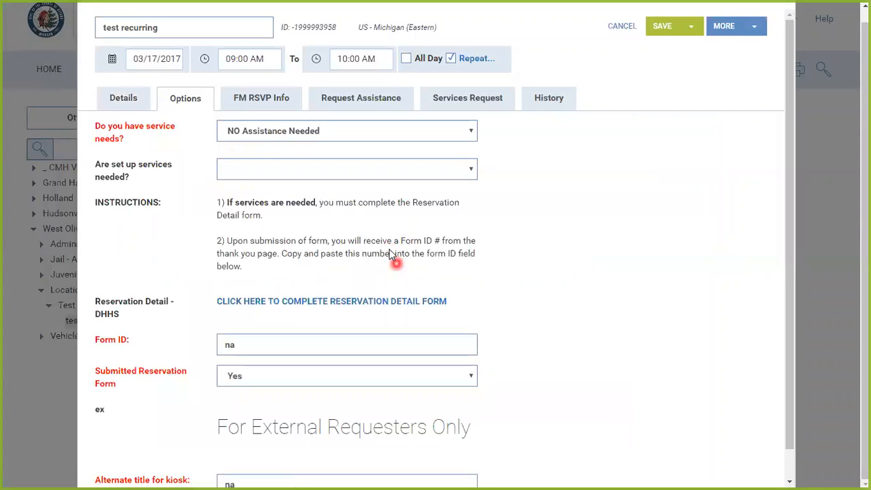
pyautogui.click(438, 141)
pyautogui.click(385, 161)
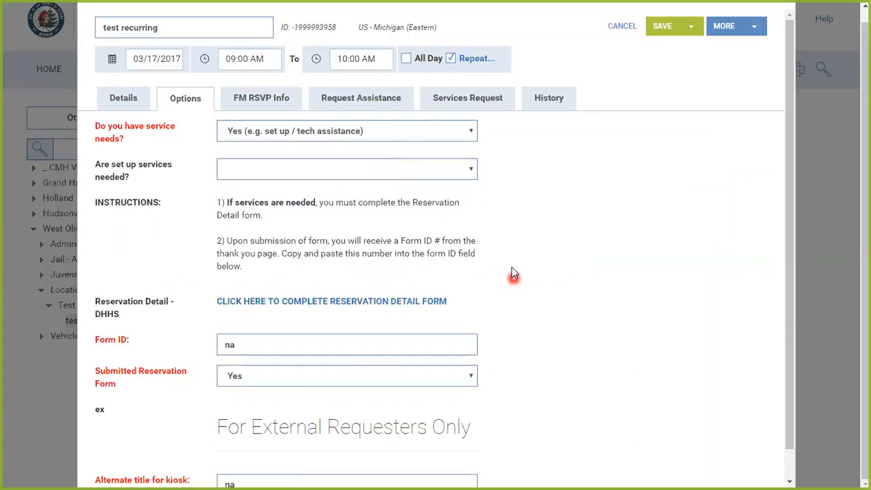
pyautogui.click(381, 170)
pyautogui.click(369, 196)
pyautogui.click(115, 106)
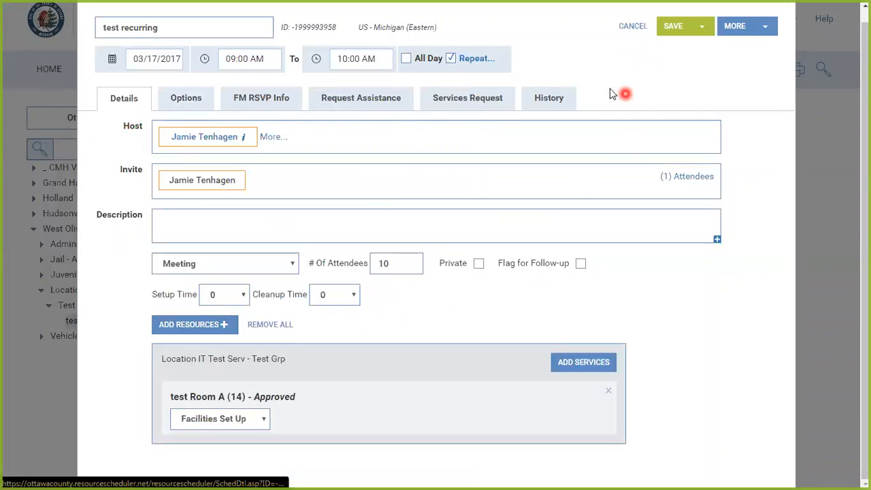
pyautogui.click(704, 31)
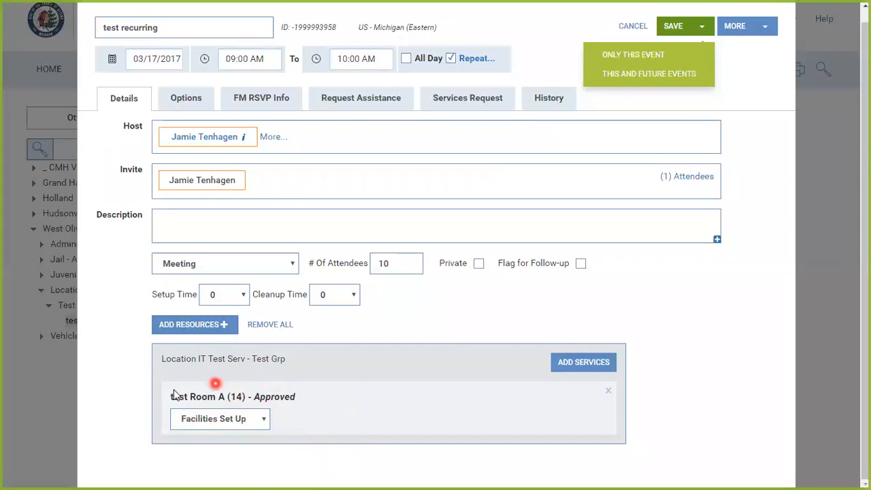
pyautogui.click(653, 56)
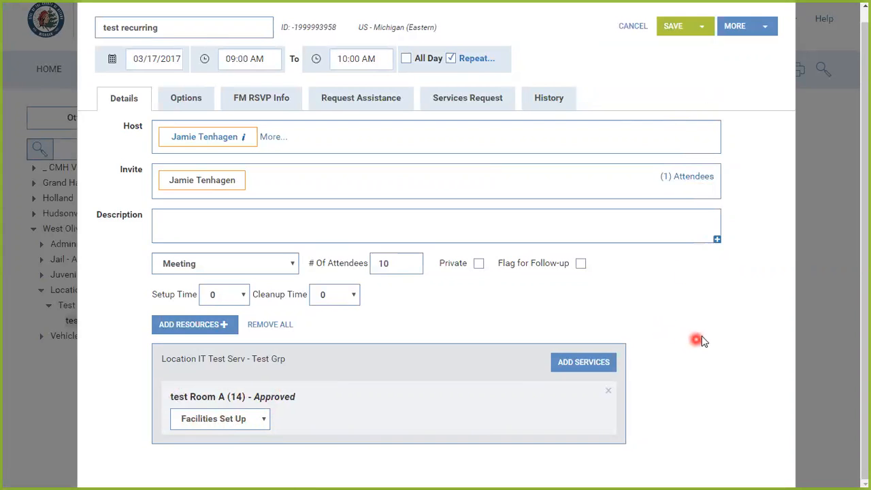